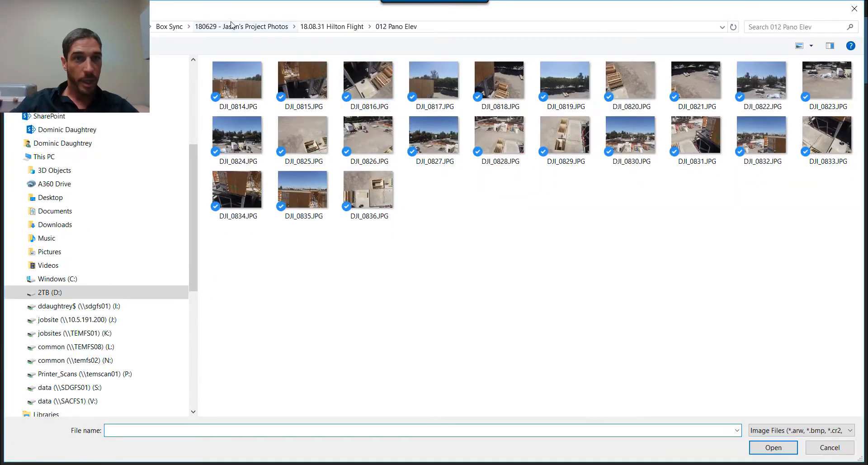
Import all the DJI photos from the 012 Pano Elev folder under 18.08.31 Hilton Flight
click(327, 28)
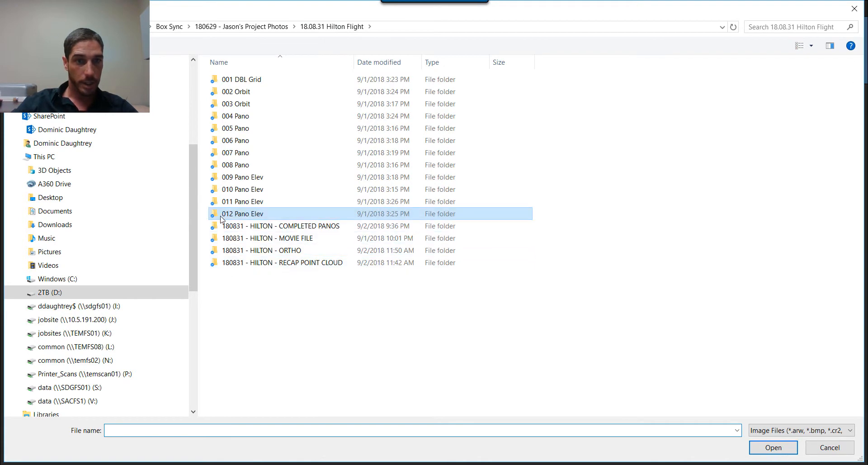
key(Return)
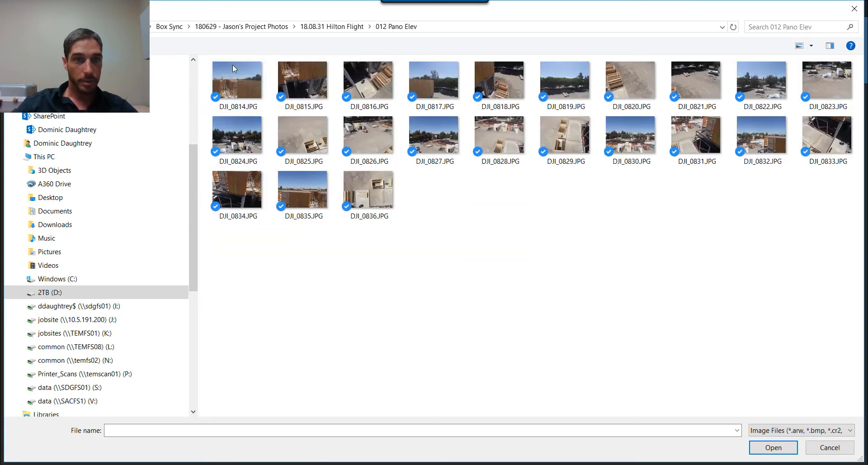
click(239, 82)
key(ctrl+a)
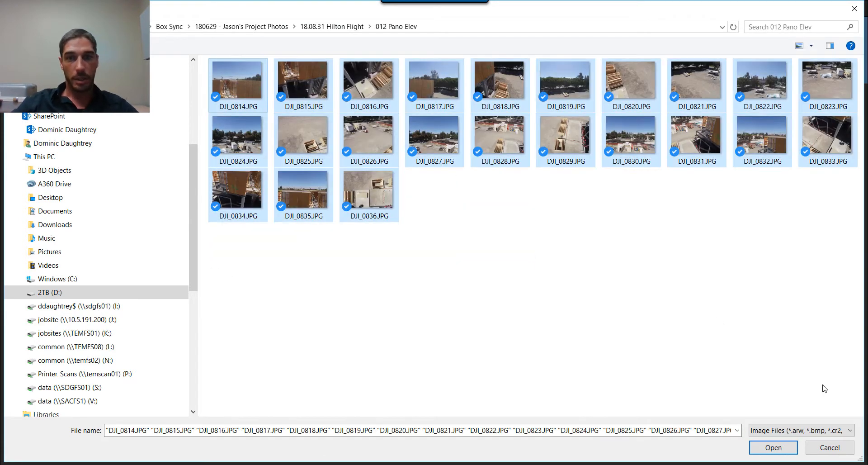
click(770, 448)
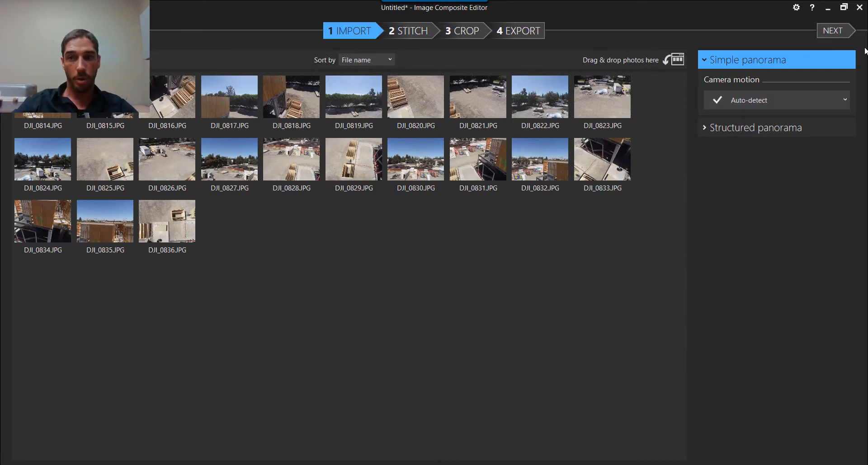
Stitch the imported photos as a simple panorama with camera motion on Auto-detect
click(841, 98)
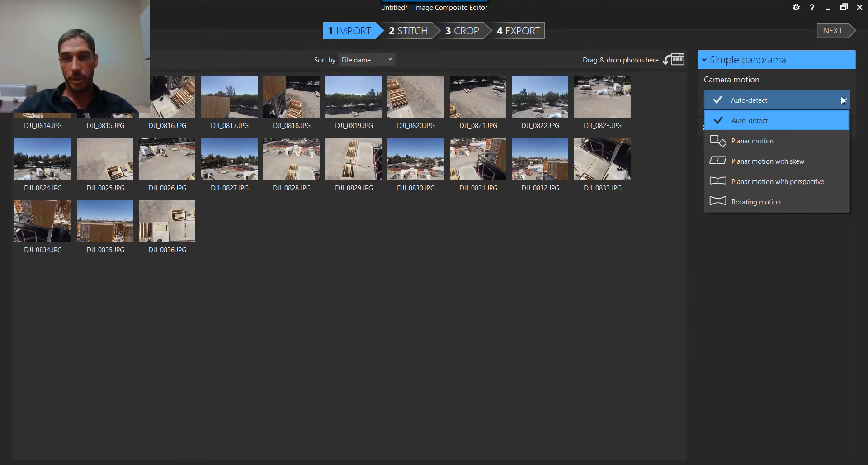
click(760, 121)
click(833, 31)
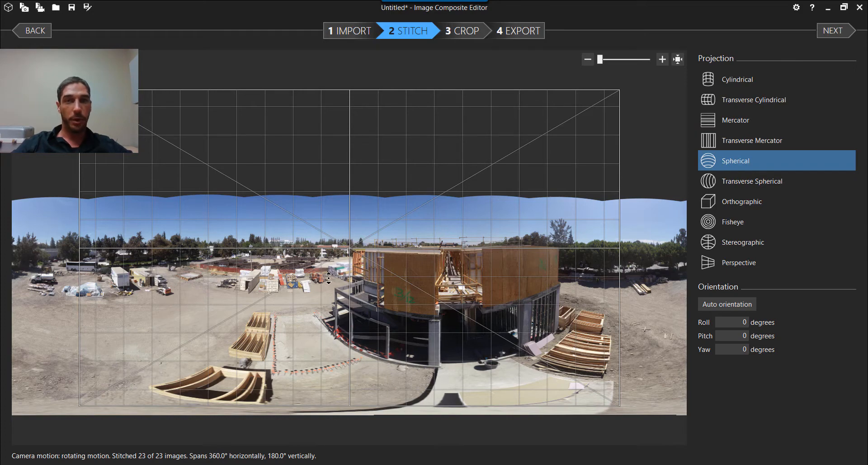
drag(329, 277, 345, 291)
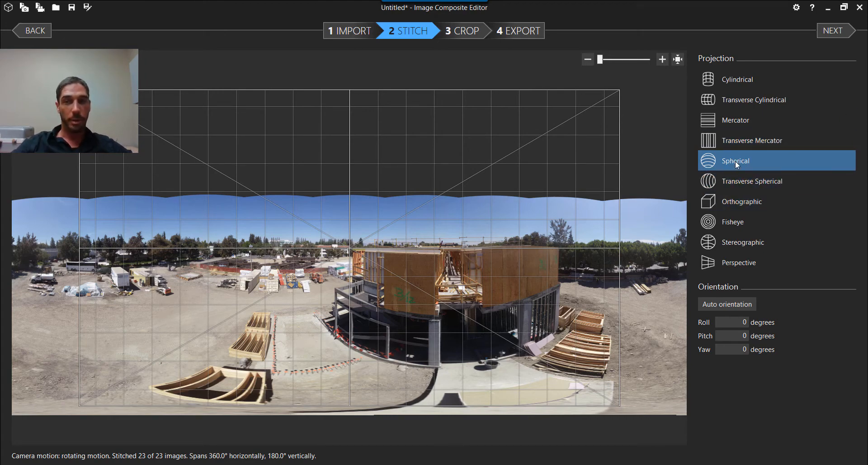
Accept the spherical stitch, fill the panorama's missing edges with auto completion, and proceed to the export stage
click(831, 35)
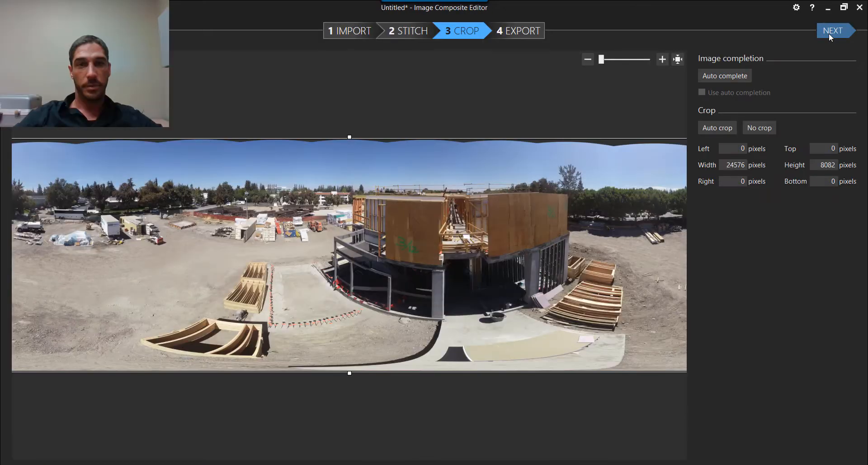
click(718, 76)
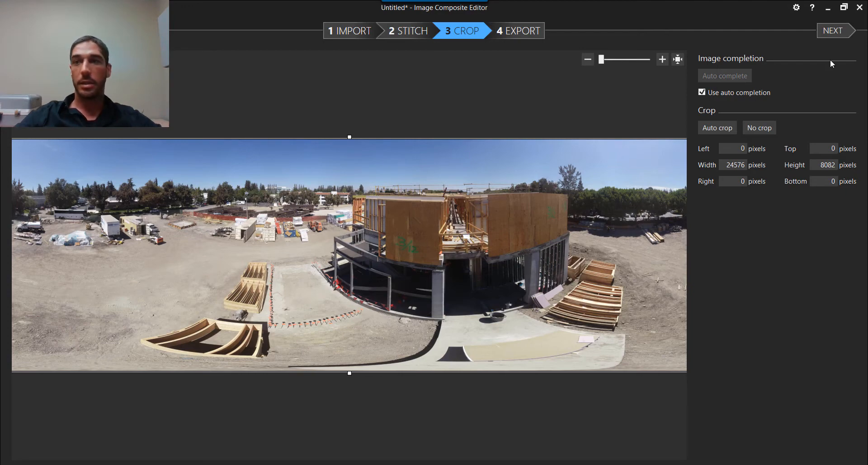
click(836, 30)
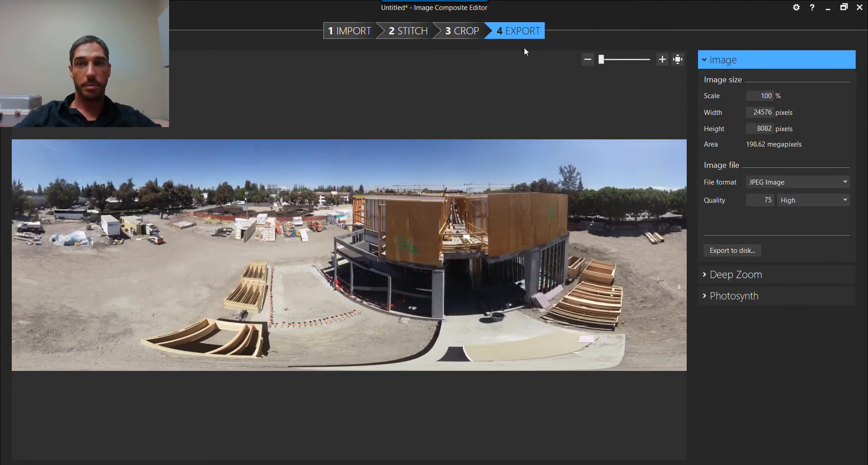
Set the JPEG export quality to 100, Superb
double_click(764, 200)
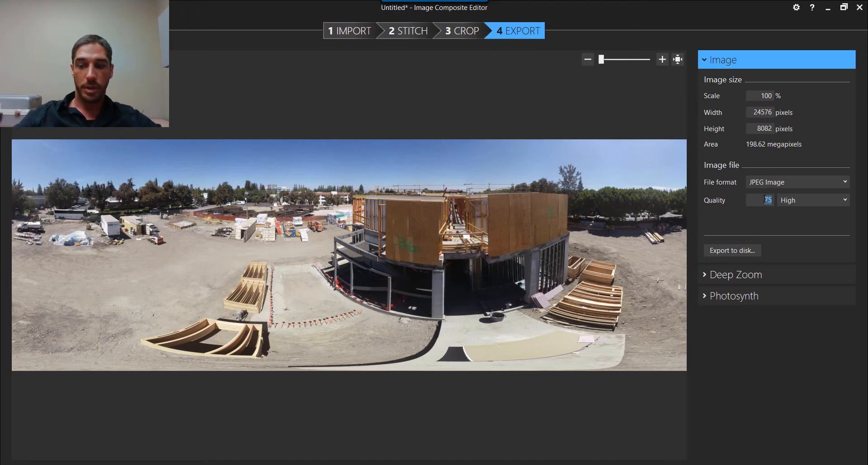
text(100)
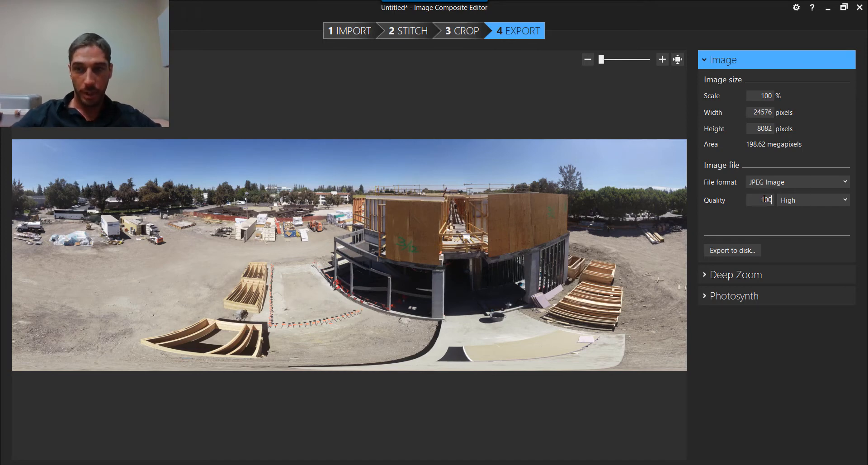
click(830, 201)
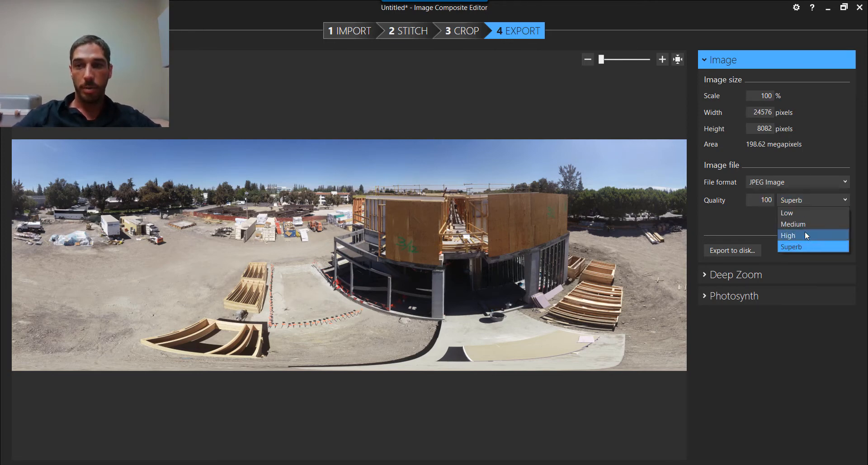
click(806, 246)
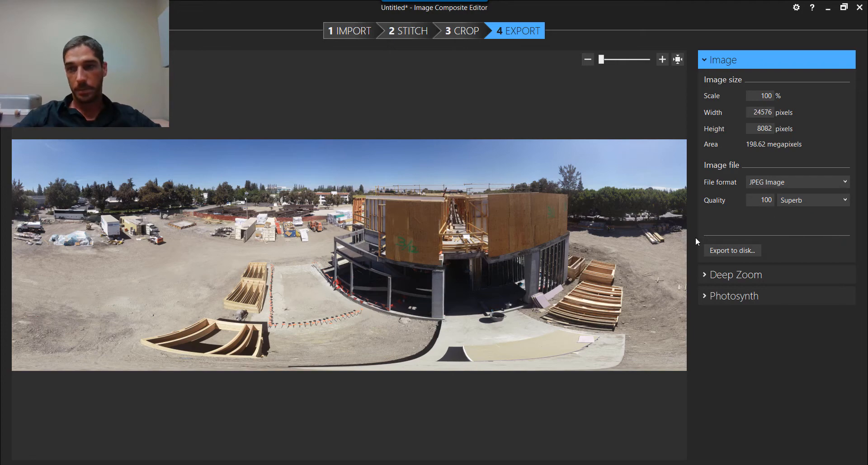
Export the panorama to the 180831 - HILTON - COMPLETED PANOS folder as 180831 - SUNNVALE HILTON - PANO #9.jpg
click(732, 250)
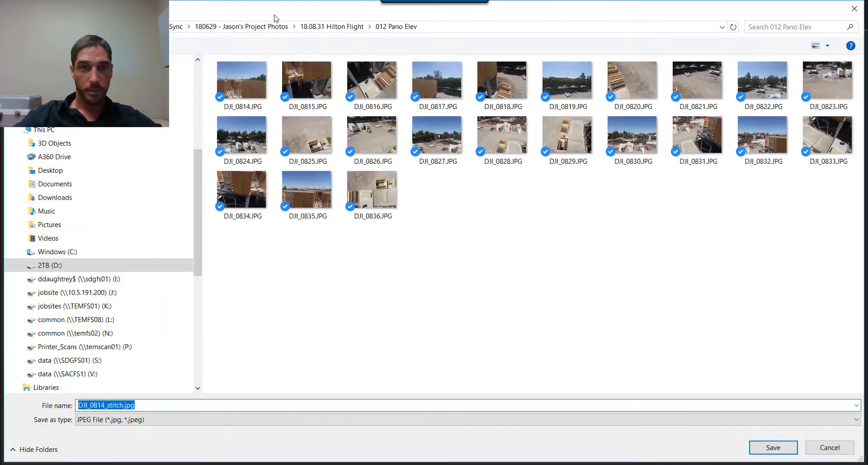
click(350, 27)
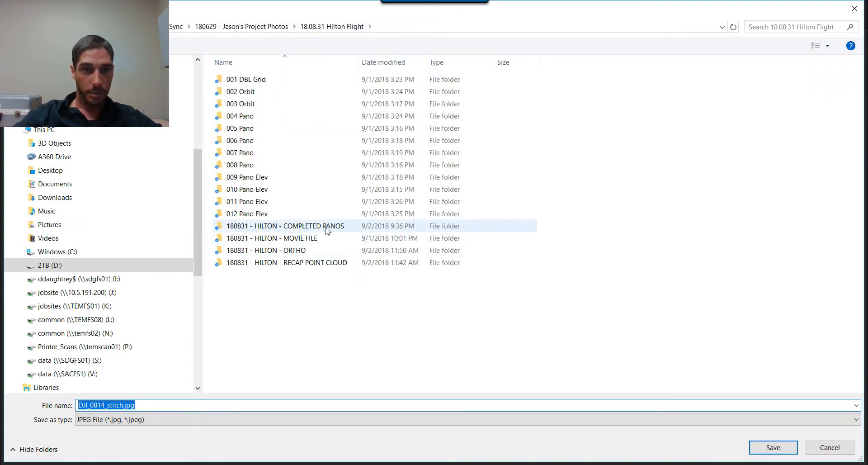
double_click(306, 229)
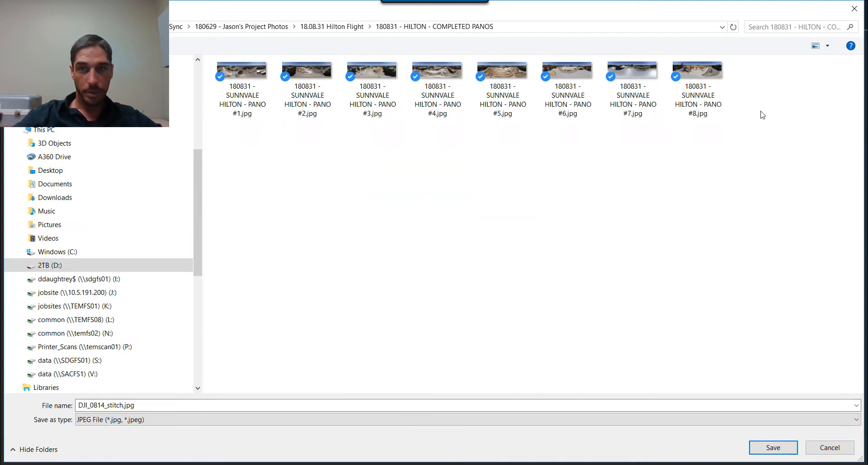
click(699, 96)
click(198, 405)
key(ctrl+a)
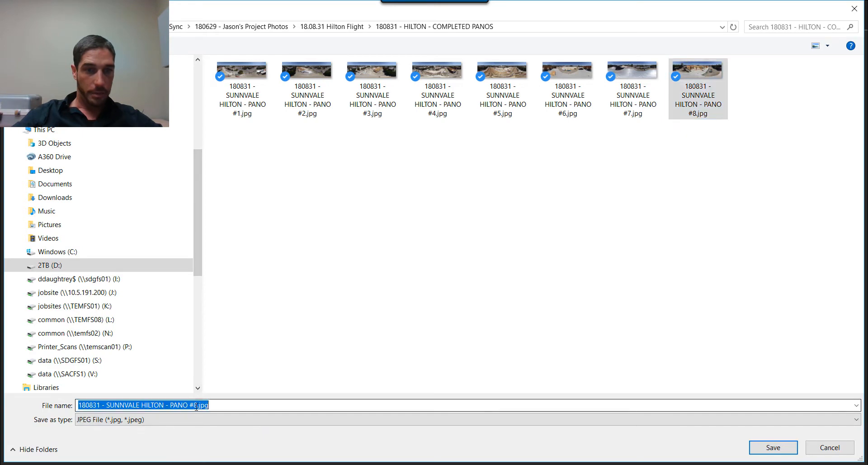
click(198, 406)
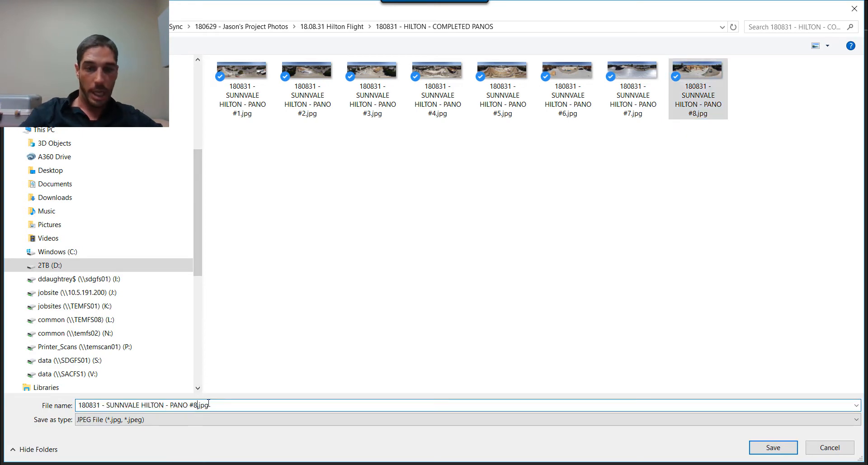
key(BackSpace)
text(9)
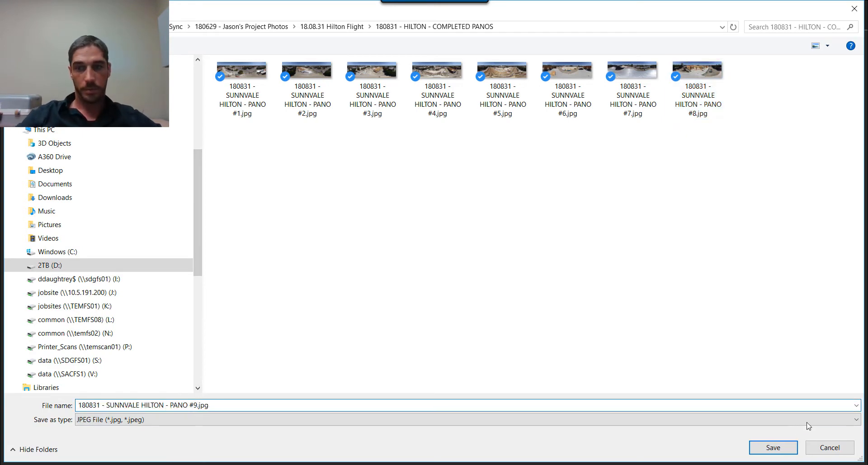
click(774, 447)
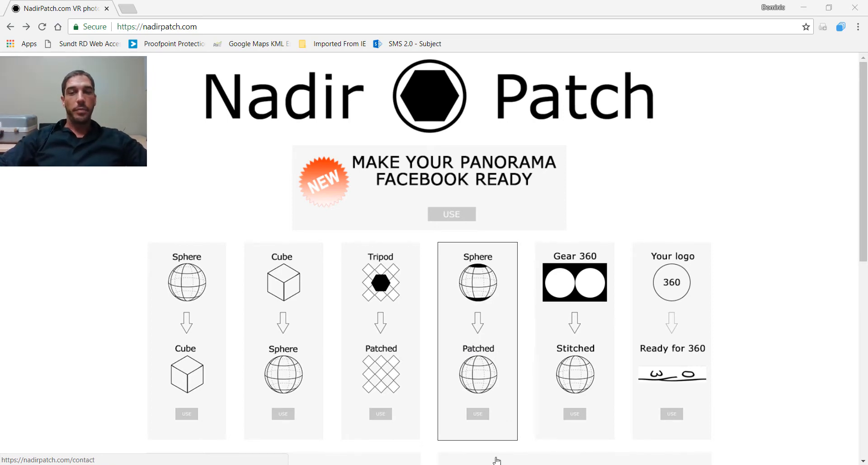
Switch to Photoshop to examine the blank blue sky canvas, and return to the NadirPatch site in Chrome
mouse_move(490, 464)
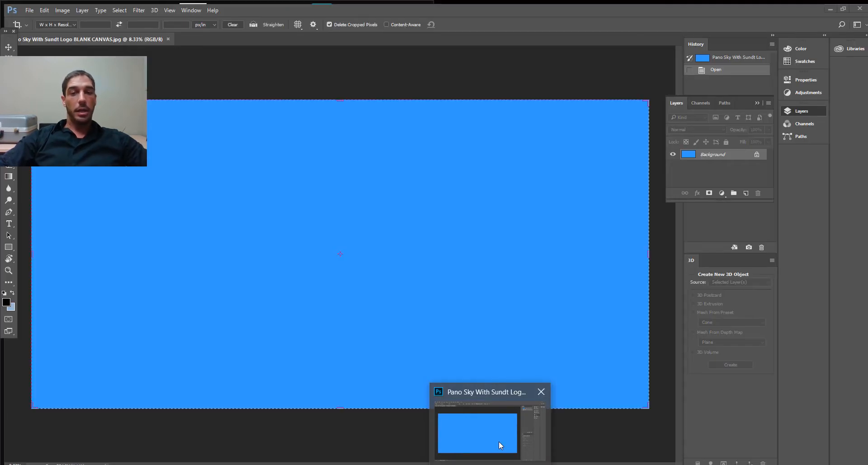
click(499, 441)
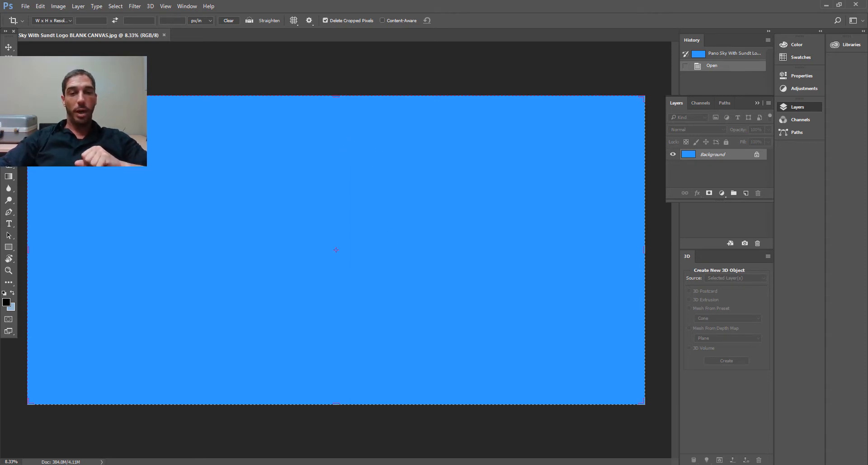
key(alt+Tab)
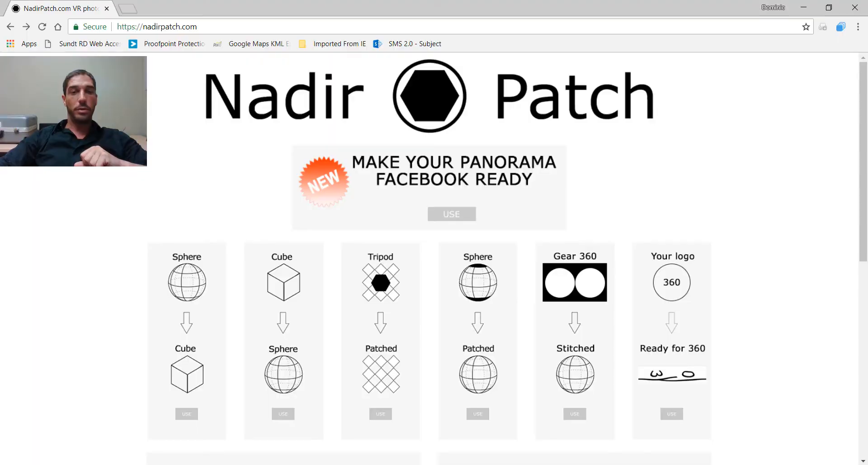
Open NadirPatch's sphere patching tool and set it to patch the top of the sphere at 35% size
click(481, 318)
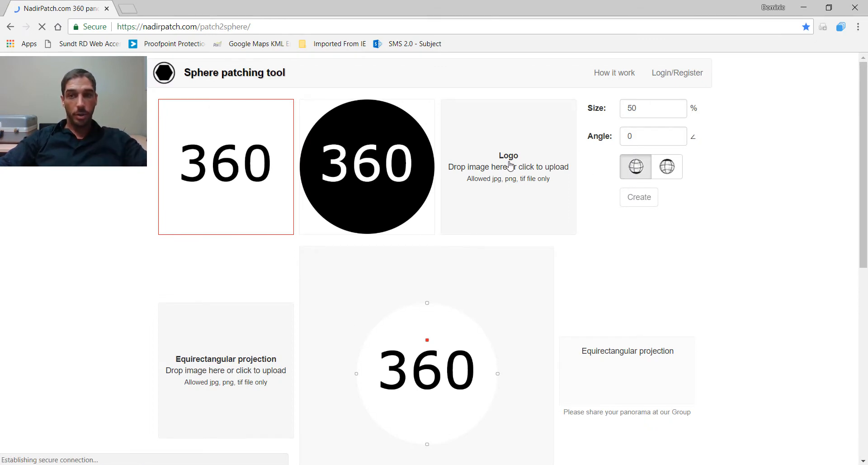
click(655, 109)
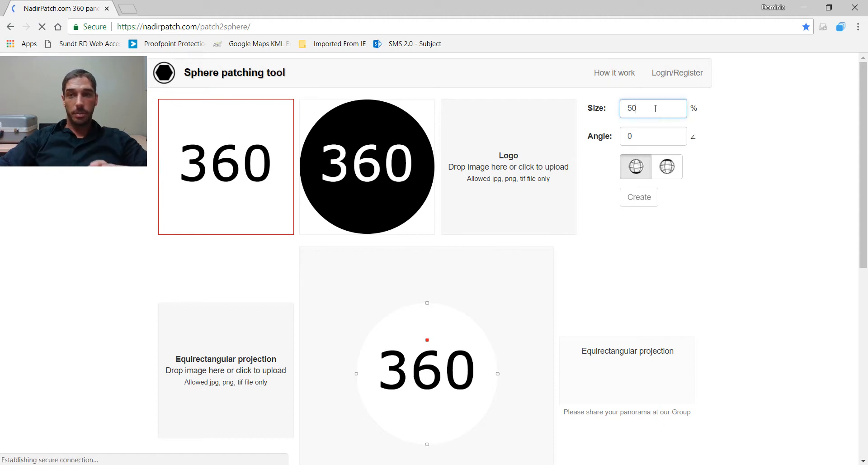
drag(654, 108, 624, 108)
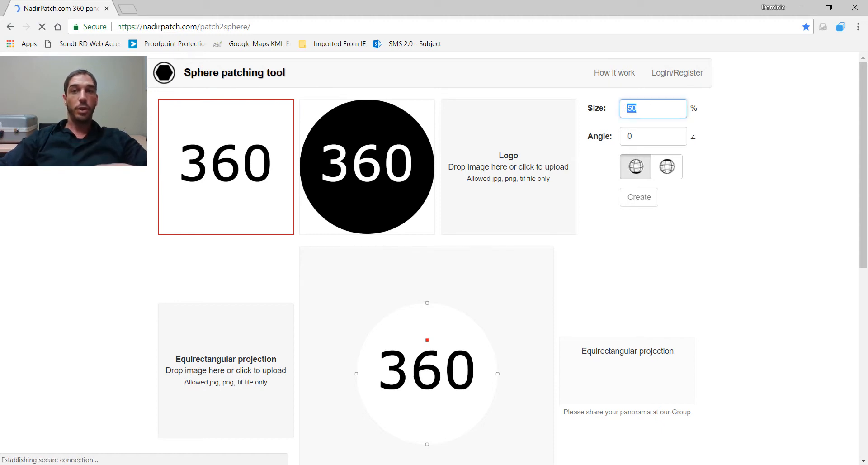
text(35)
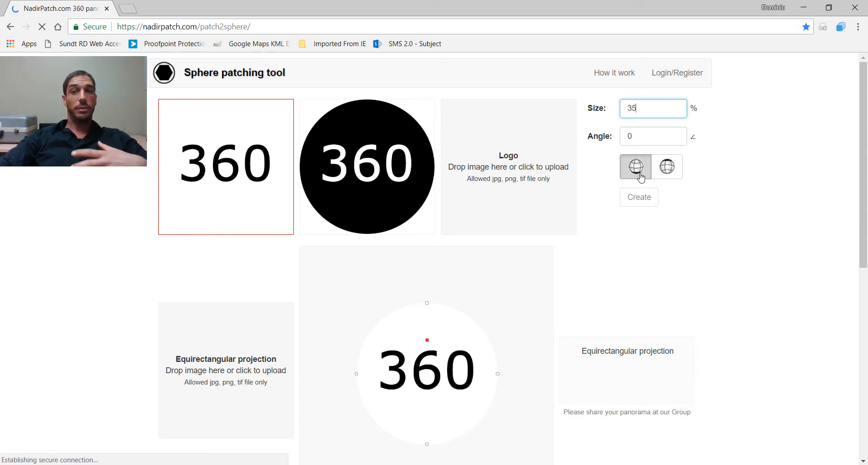
click(667, 167)
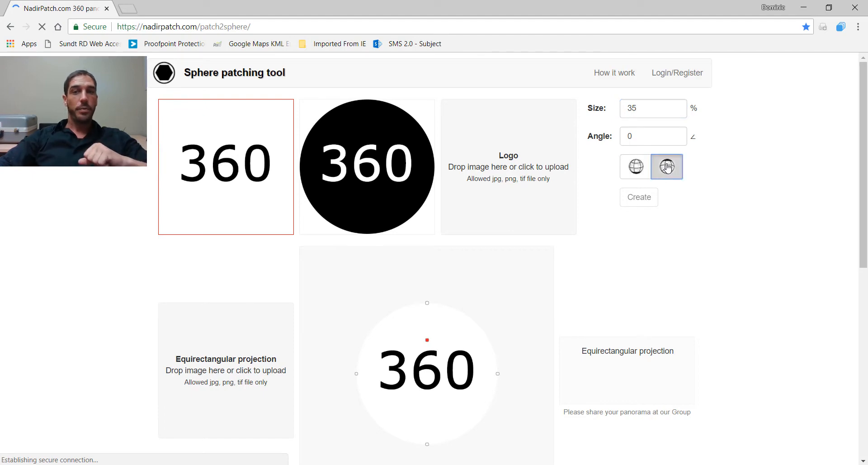
Load Pano Sky With Sundt Logo BLANK CANVAS.jpg from the 360 PHOTO ASSETS folder in Box Sync as the equirectangular projection
click(233, 351)
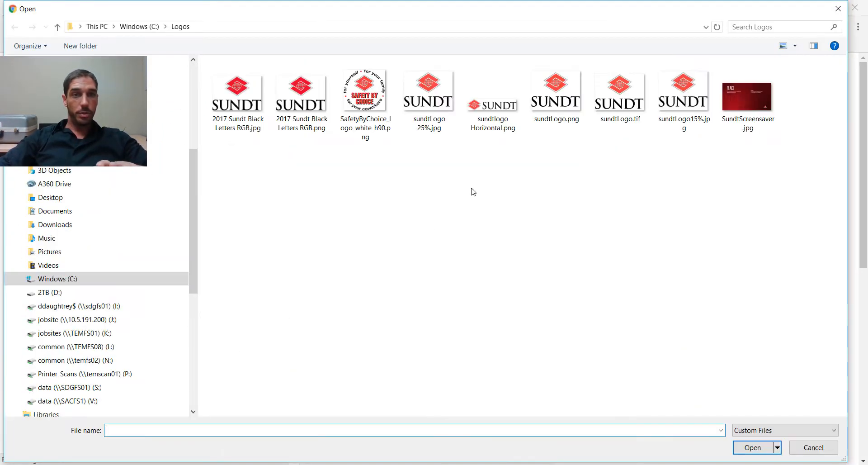
scroll(194, 182, up, 5)
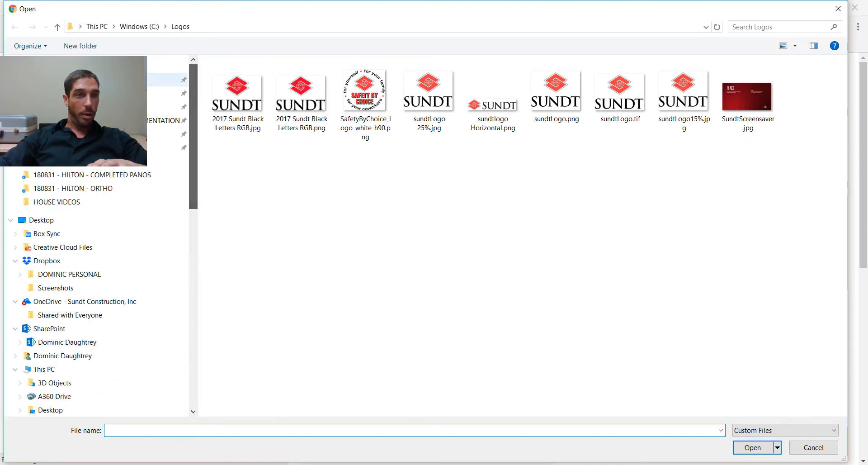
click(165, 80)
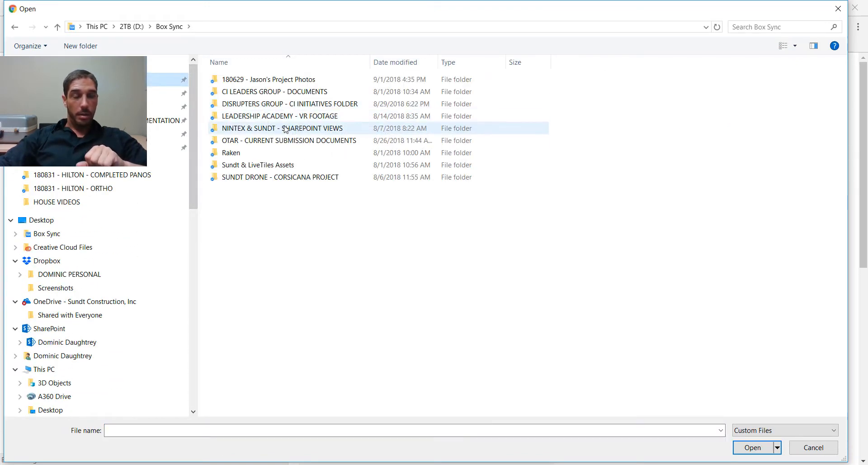
double_click(266, 85)
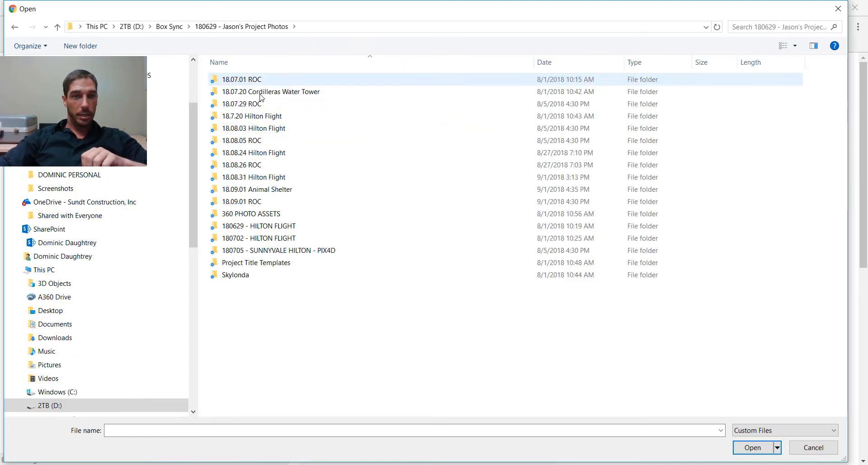
double_click(254, 213)
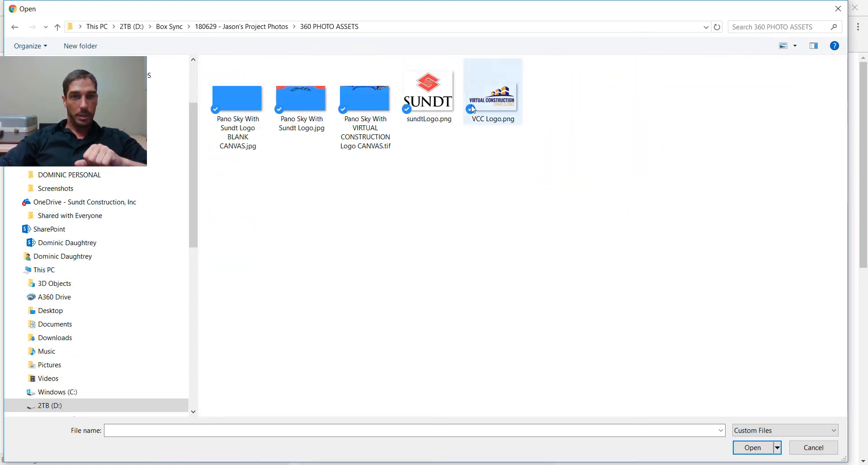
click(227, 104)
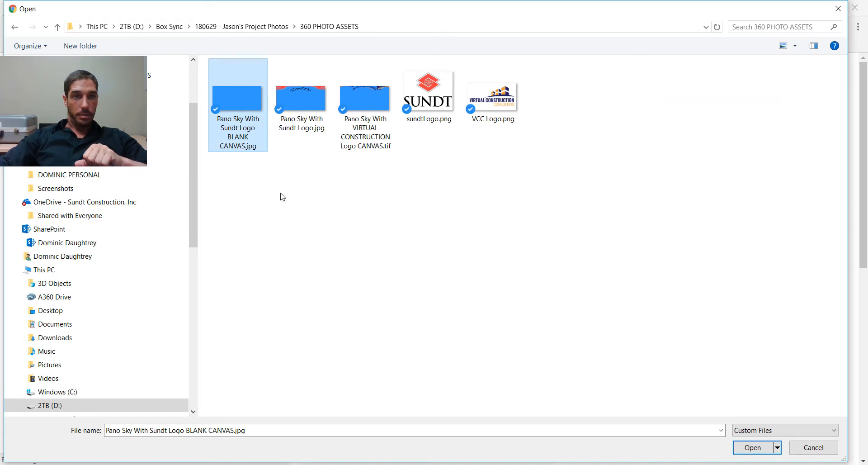
click(755, 448)
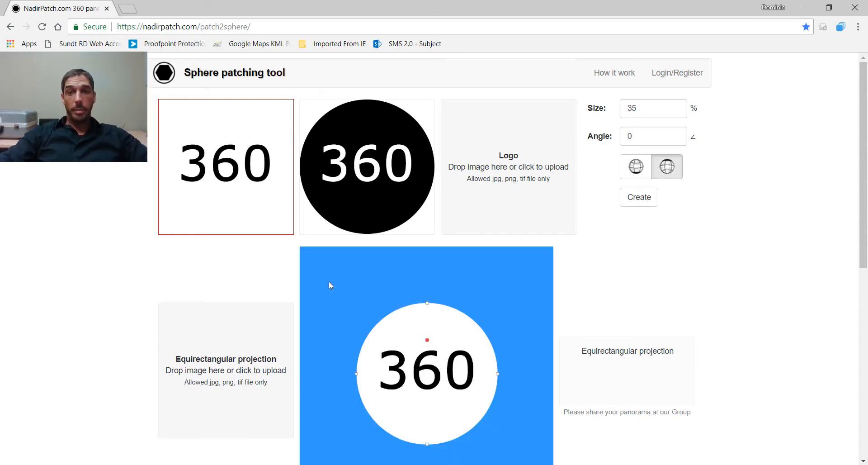
Upload sundtLogo.png from the 360 PHOTO ASSETS folder as the patch logo
click(520, 162)
click(441, 92)
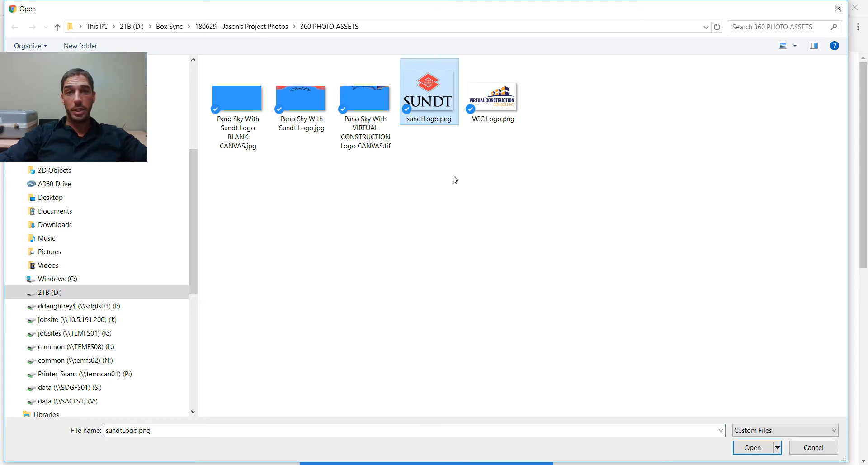
click(752, 448)
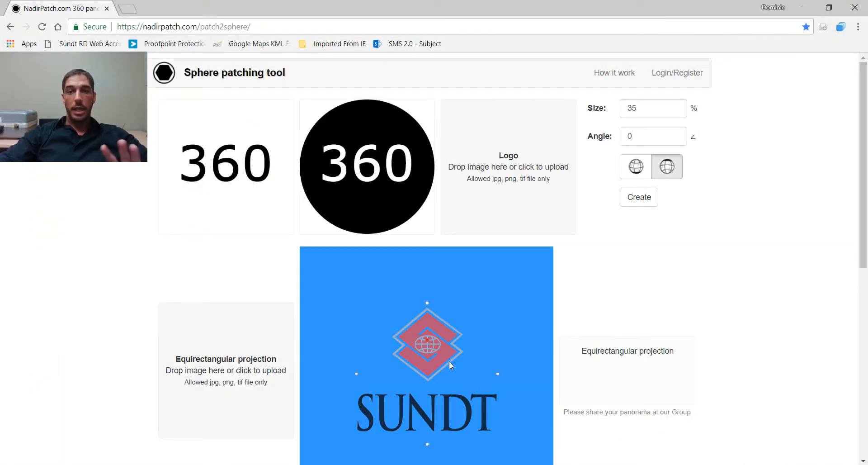
Resize the Sundt logo on the sky canvas to 50% and create the patched equirectangular image
scroll(510, 381, down, 2)
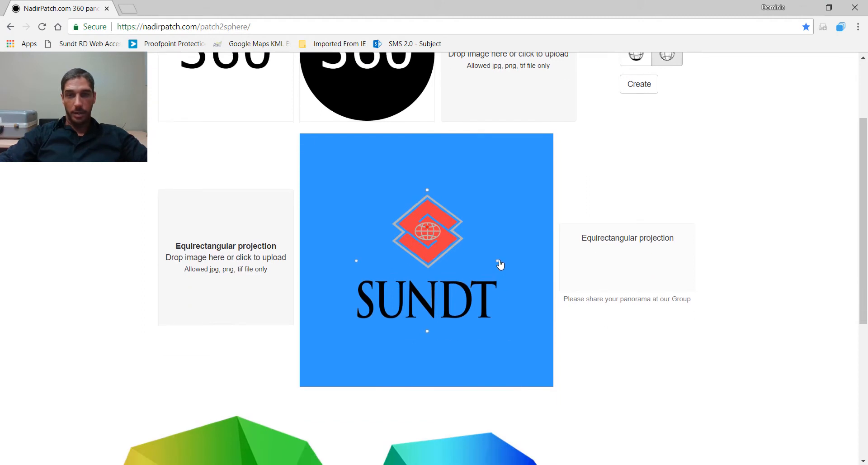
mouse_move(499, 261)
mouse_down()
mouse_move(516, 259)
mouse_move(497, 260)
mouse_up()
scroll(599, 264, up, 2)
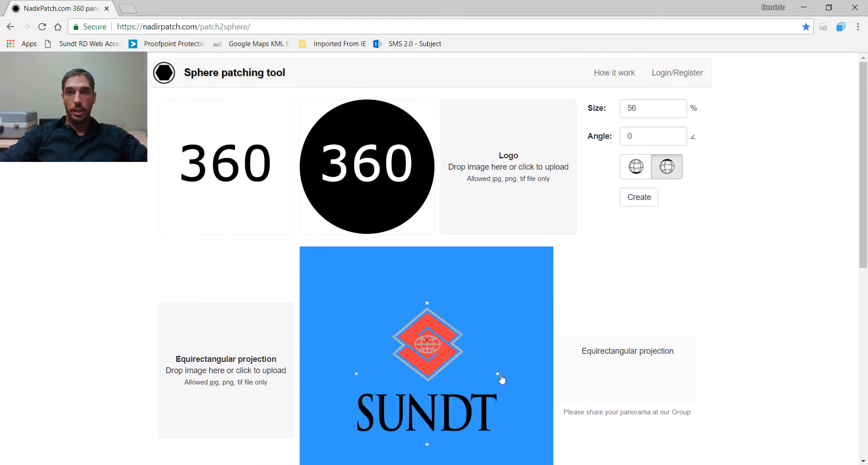
drag(497, 374, 489, 354)
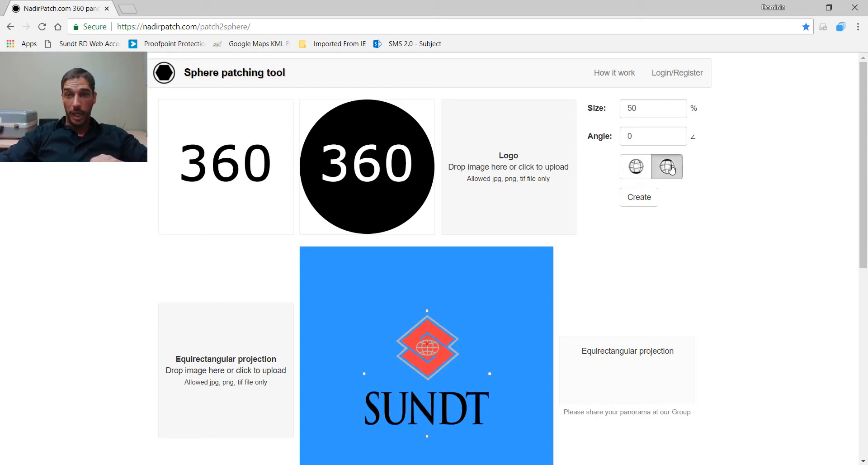
click(640, 201)
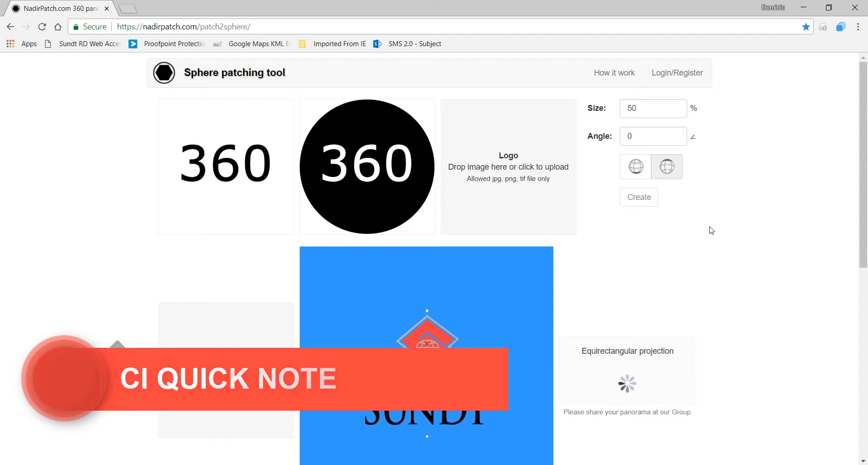
scroll(710, 232, down, 3)
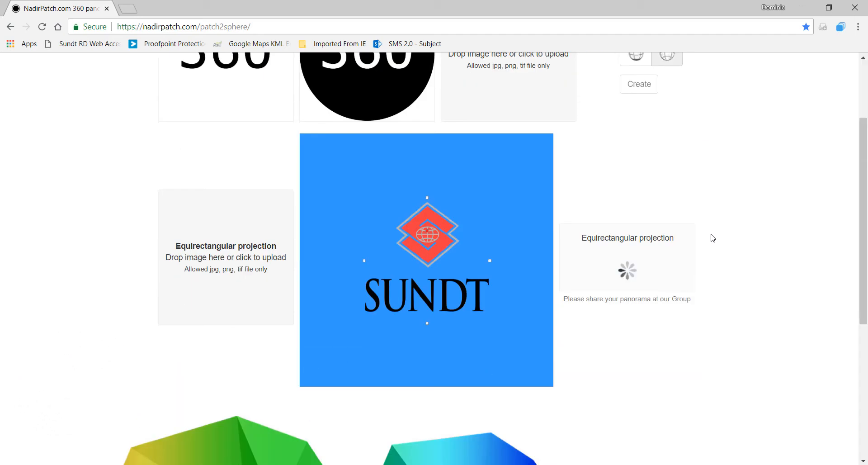
scroll(710, 235, up, 3)
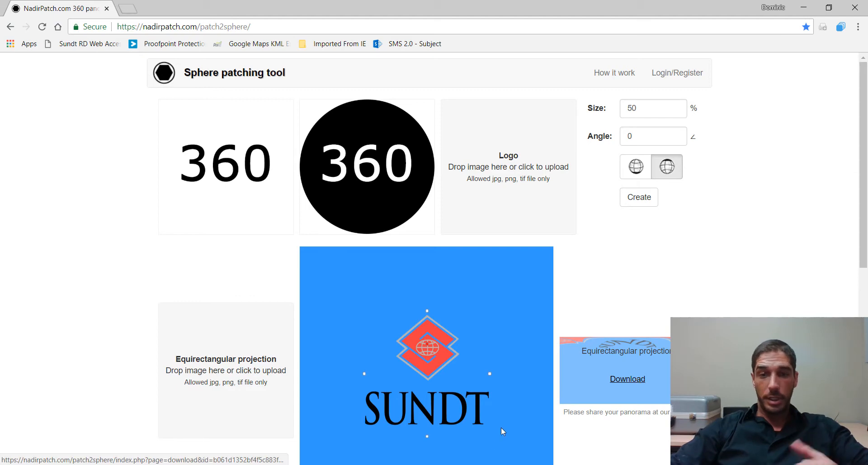
Switch to Photoshop with the patched pano (3).jpg and tile its window side by side with the 360 PHOTO ASSETS folder
click(421, 464)
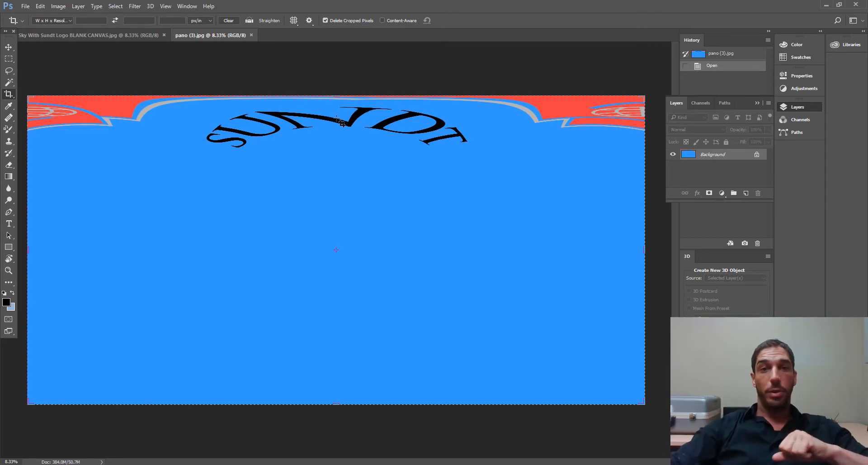
key(alt+Tab)
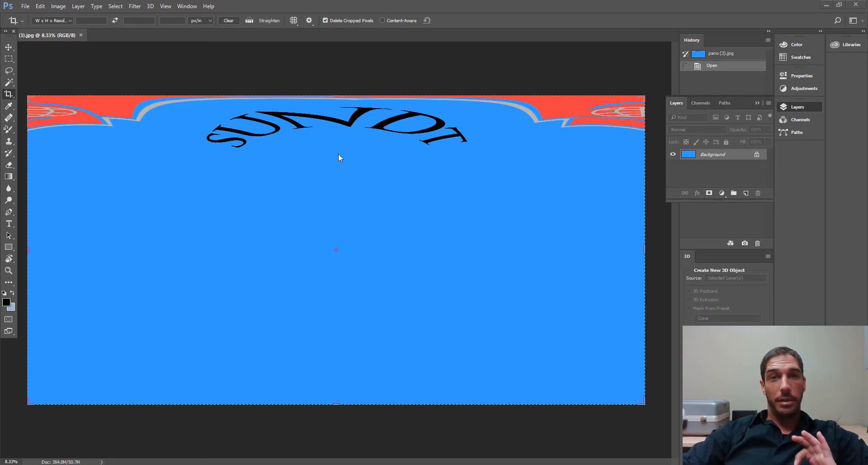
key(super+Right)
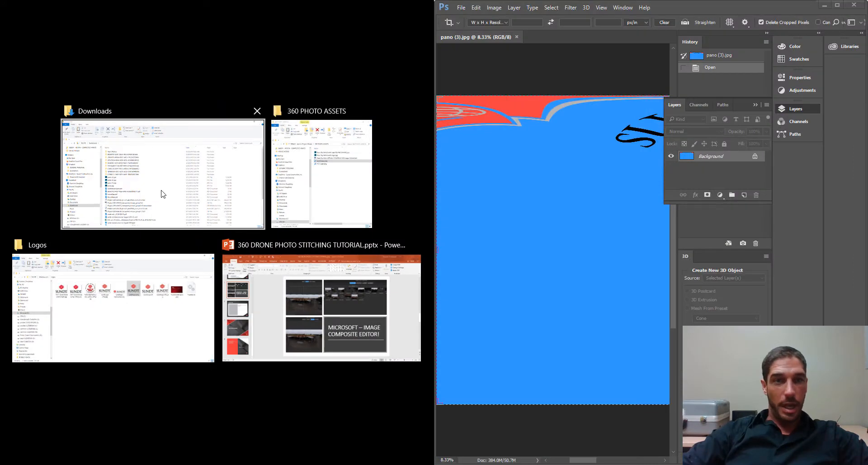
click(324, 188)
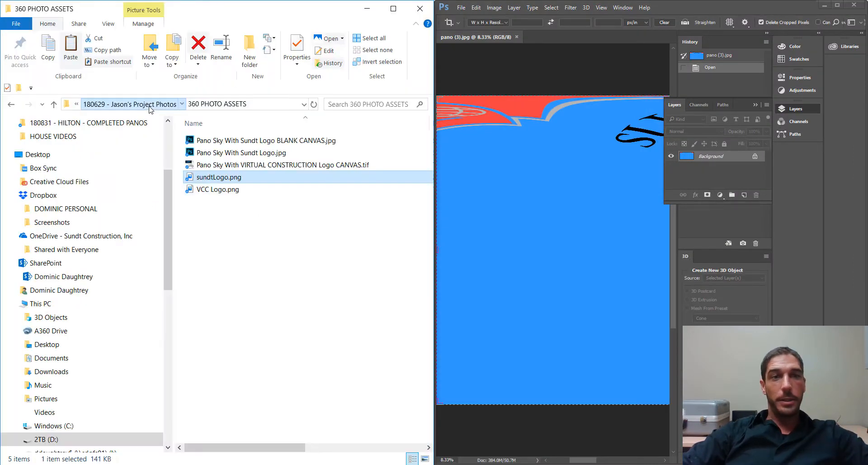
Browse to the 180831 - HILTON - COMPLETED PANOS folder inside 18.08.31 Hilton Flight
click(167, 105)
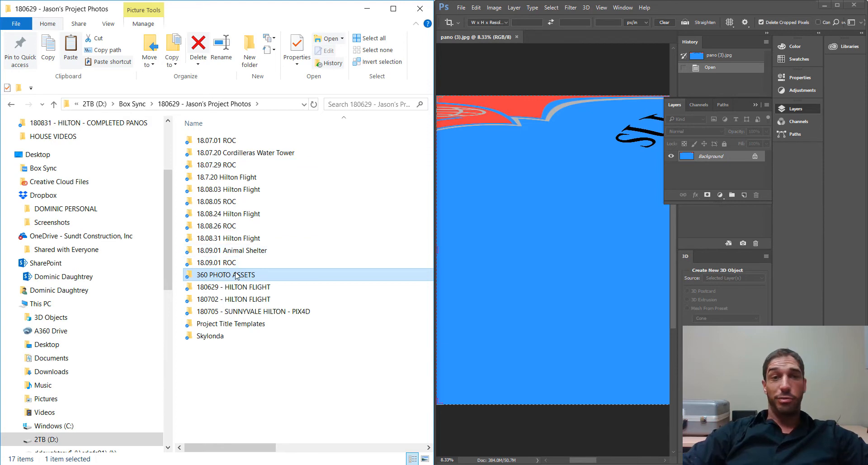
double_click(234, 238)
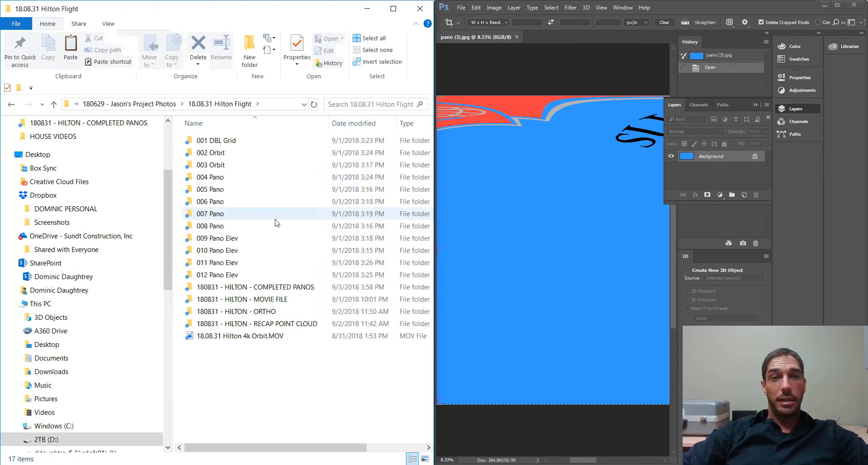
click(255, 287)
double_click(255, 287)
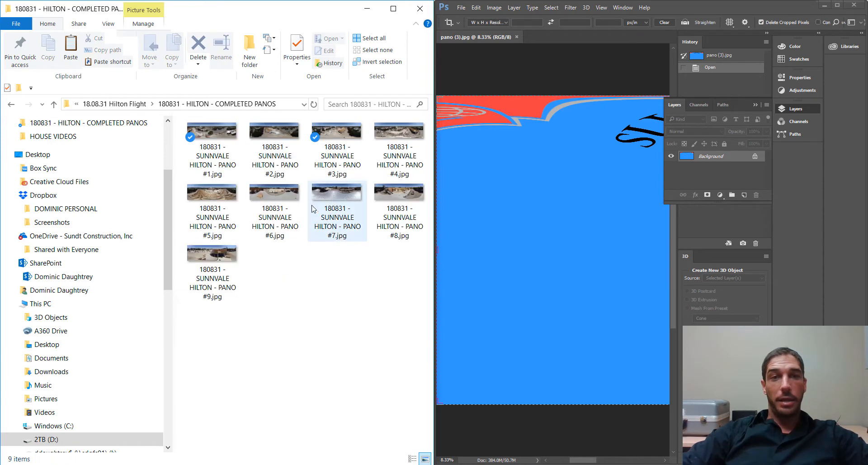
Place 180831 - SUNNVALE HILTON - PANO #9.jpg into the sky canvas and align it across the full width along the bottom edge
click(214, 262)
drag(231, 261, 517, 262)
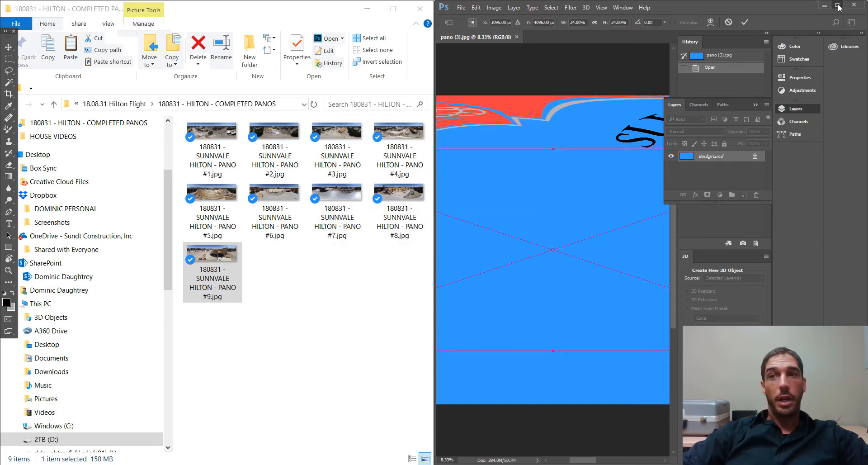
click(838, 7)
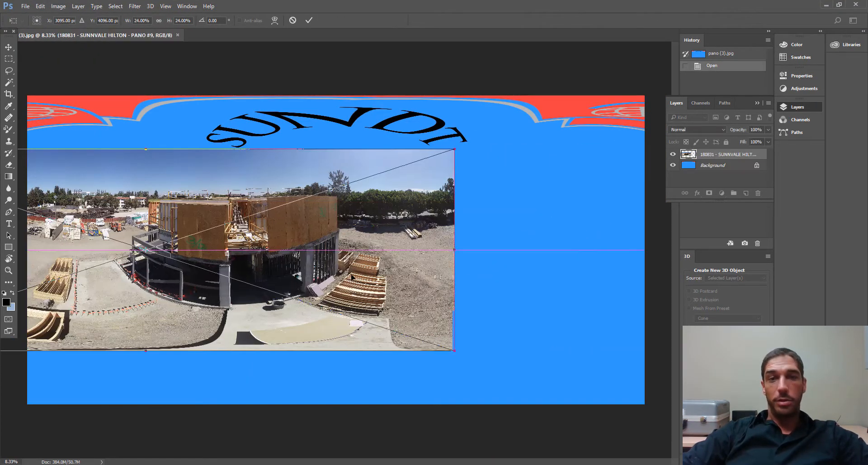
drag(351, 277, 399, 324)
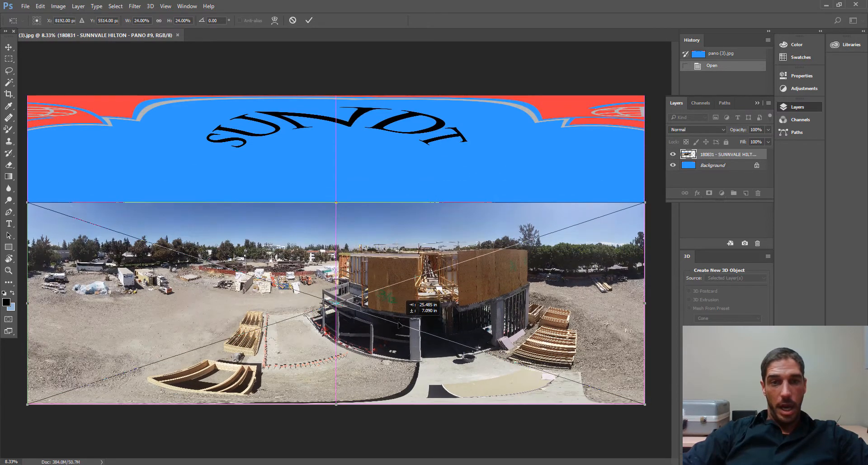
click(310, 20)
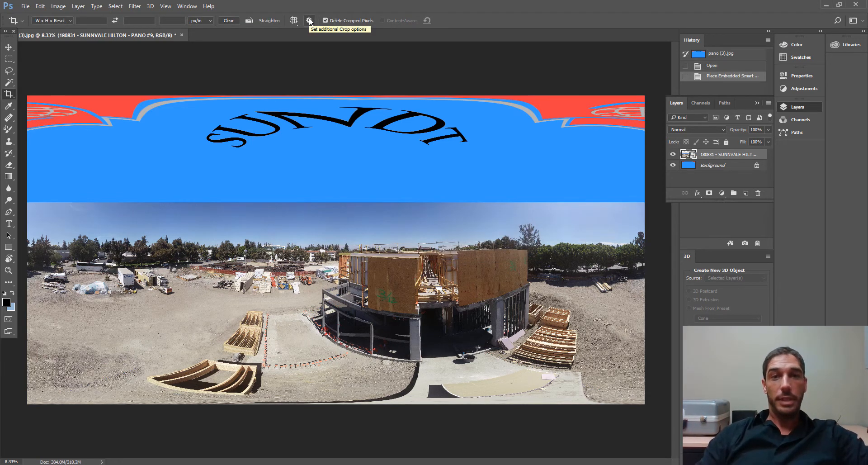
Start saving the composite as a new file in the 180831 - HILTON - COMPLETED PANOS folder under 18.08.31 Hilton Flight
click(24, 7)
click(58, 132)
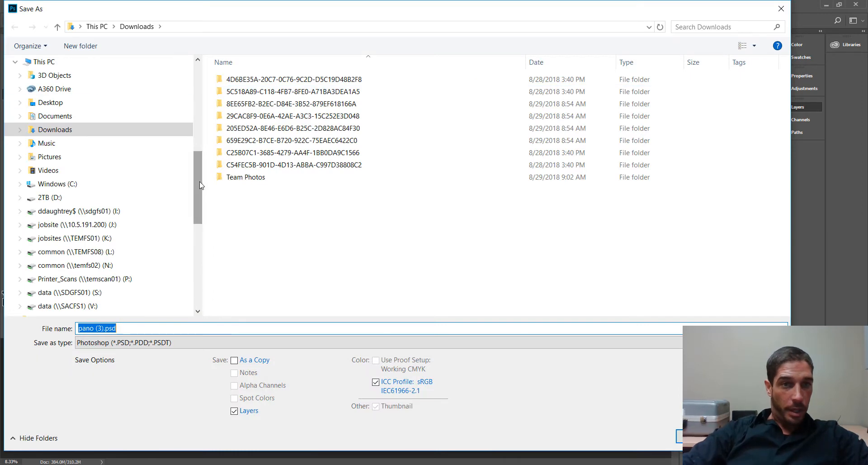
drag(199, 180, 205, 86)
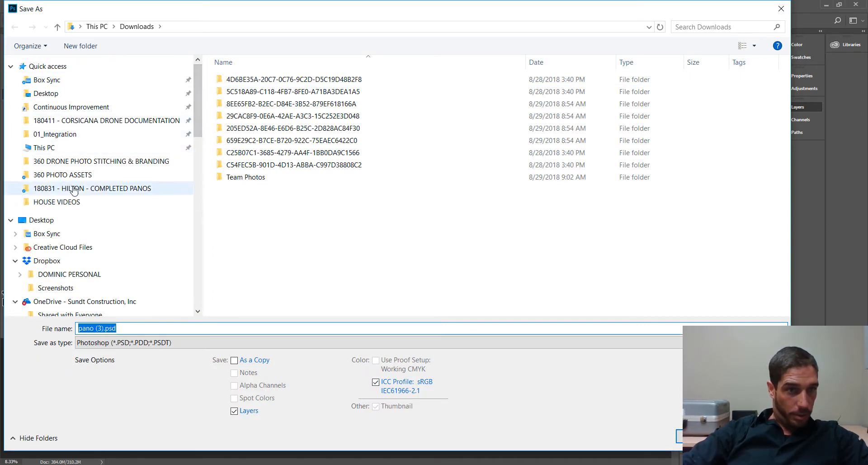
click(47, 80)
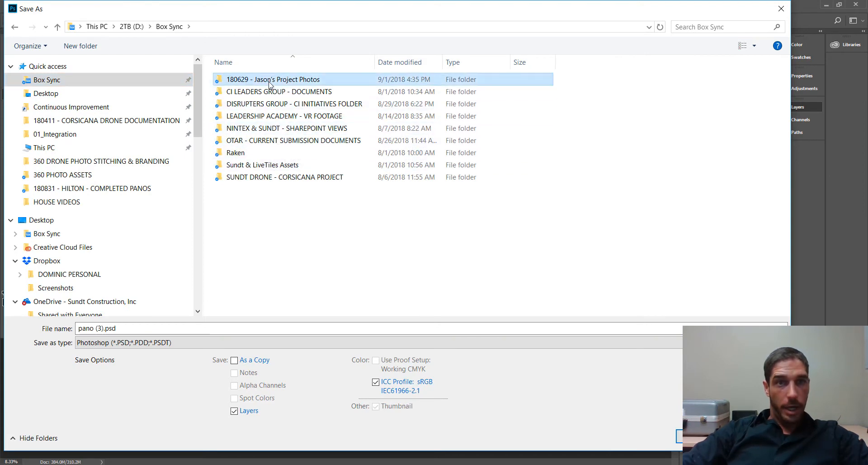
double_click(269, 80)
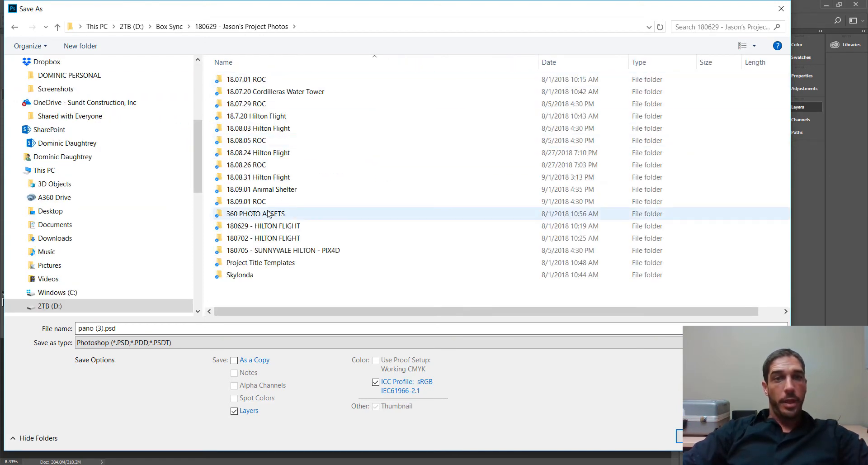
click(259, 180)
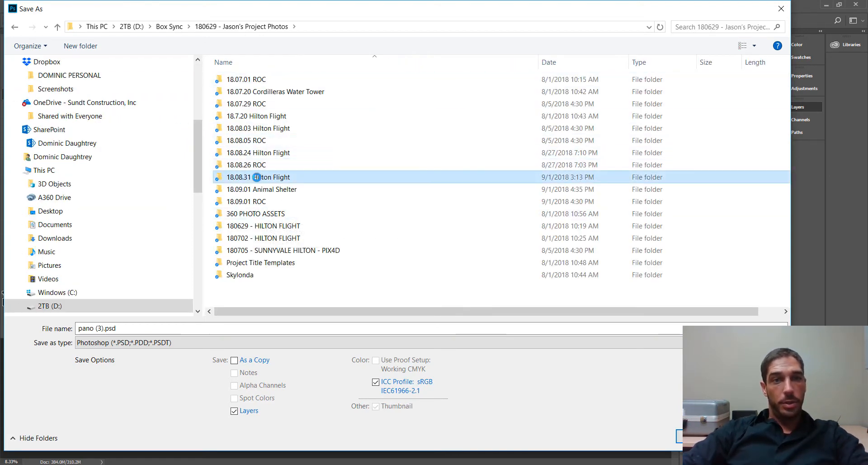
double_click(257, 177)
click(268, 225)
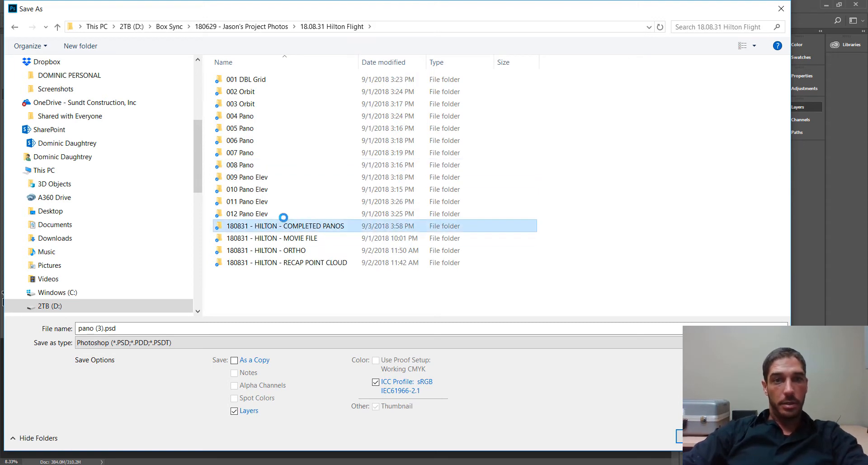
Save the composite as a JPEG over 180831 - SUNNVALE HILTON - PANO #9.jpg with quality 10 (Maximum) and Baseline Optimized format
click(255, 342)
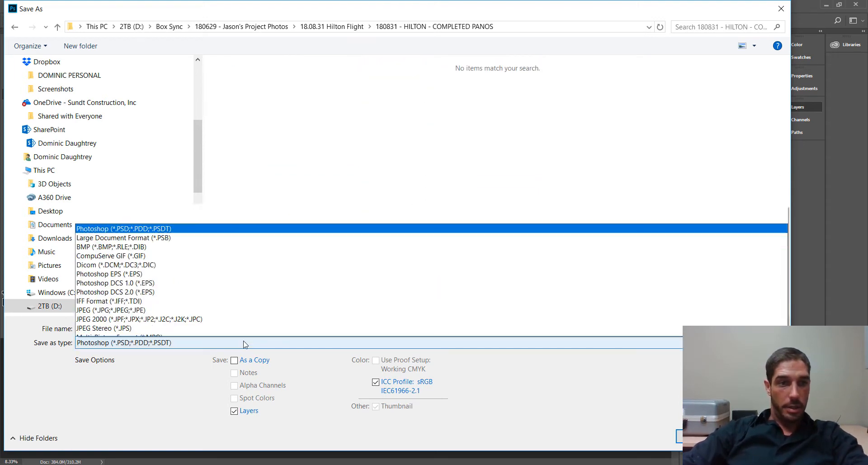
click(115, 223)
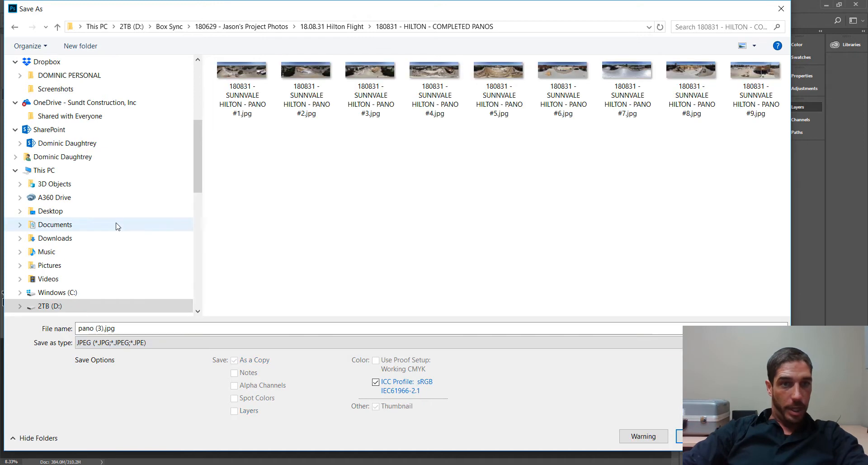
click(755, 82)
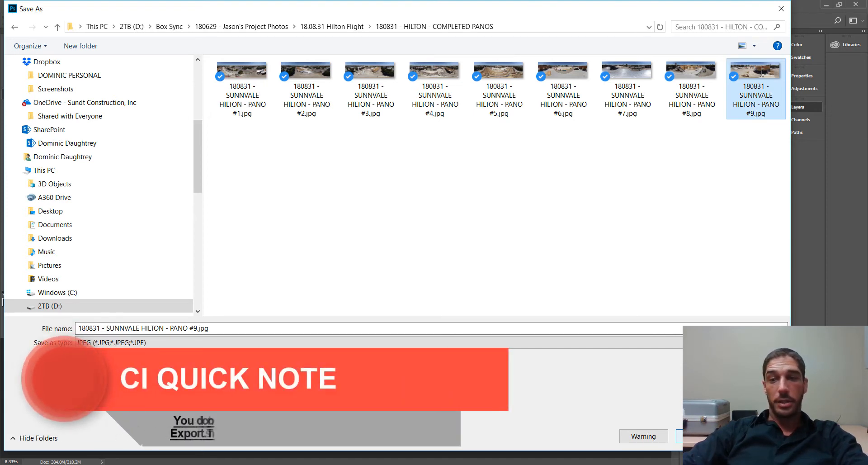
click(700, 437)
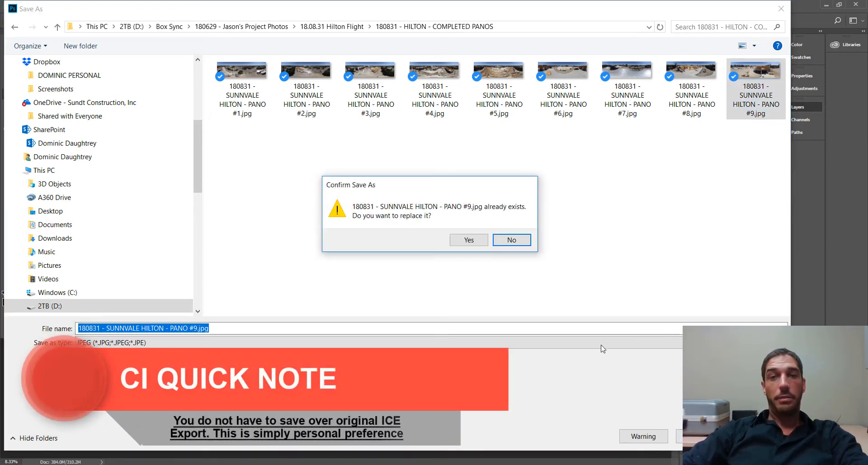
click(467, 237)
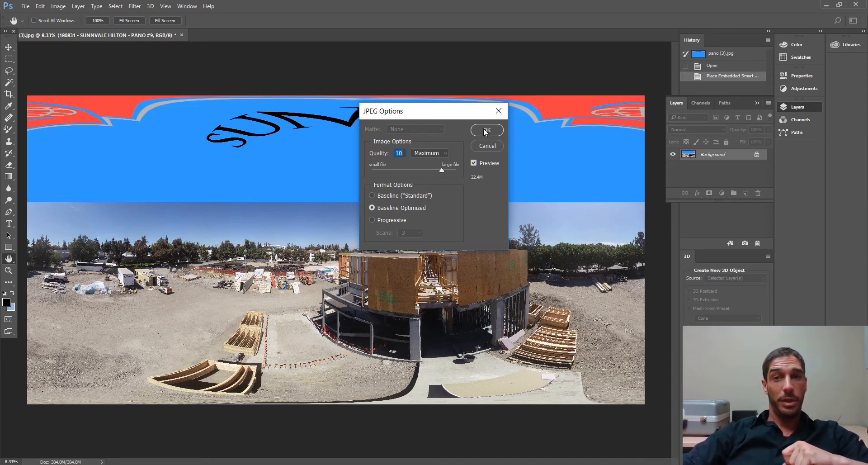
click(485, 129)
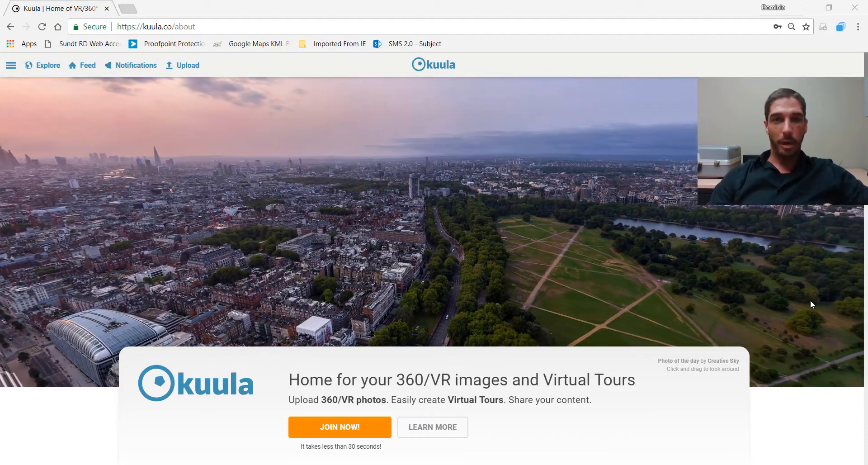
Switch to Kuula in the browser and start a new tour named 180831 - SUNNYVALE HILTON PROJECT - DRONE 360 TOUR
drag(327, 188, 424, 163)
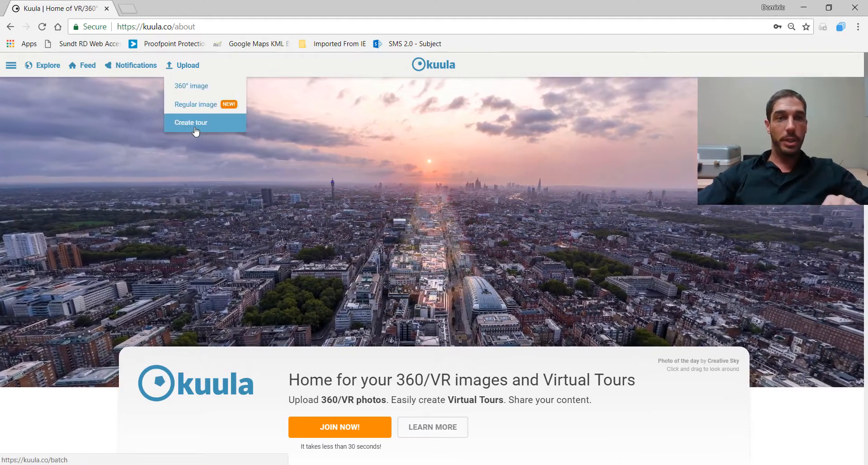
click(195, 131)
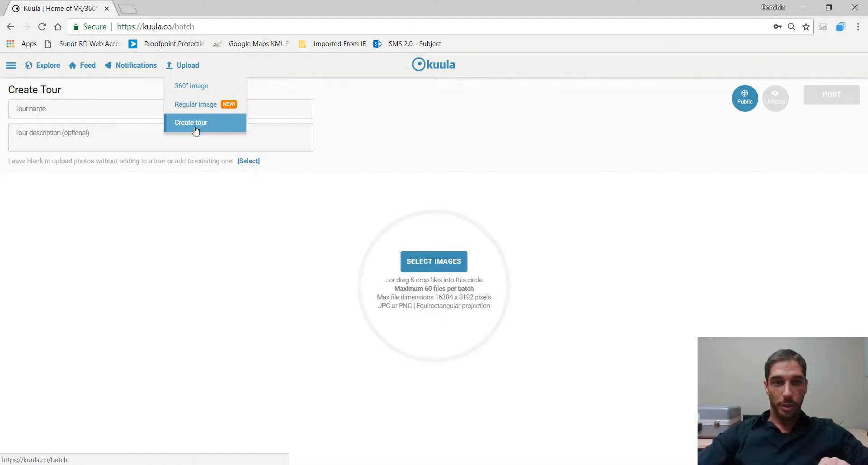
click(73, 109)
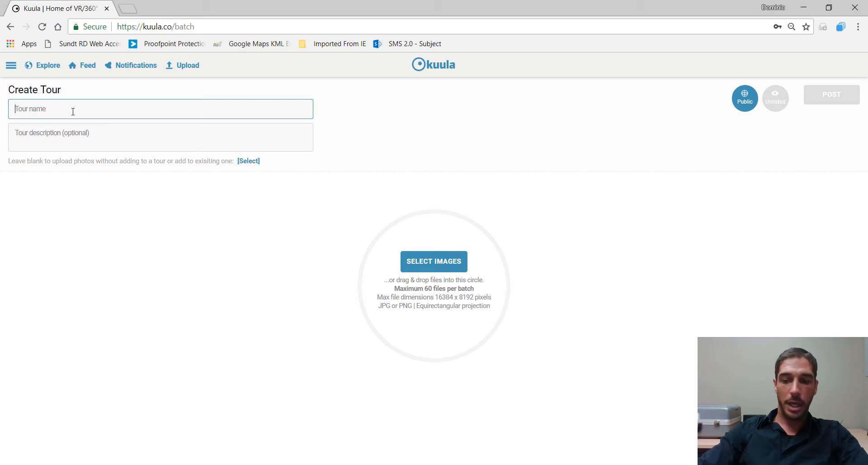
text(18)
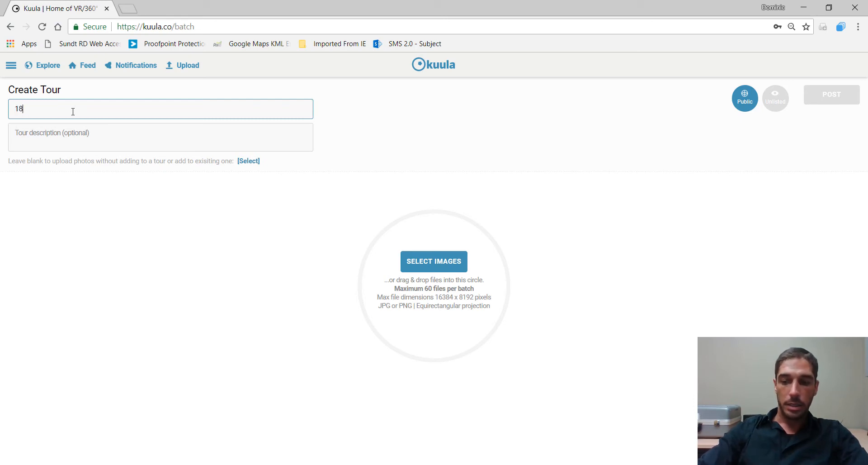
text(0831 -)
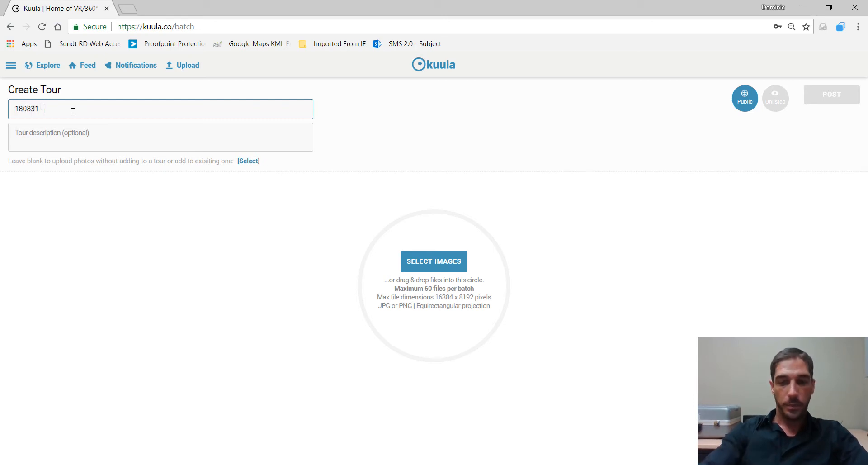
text( SUNNYVA)
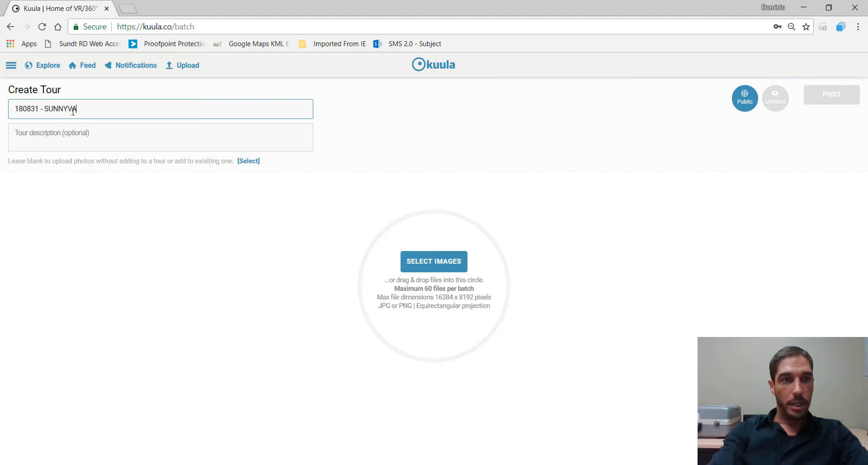
text(LE HILTON PROJECT )
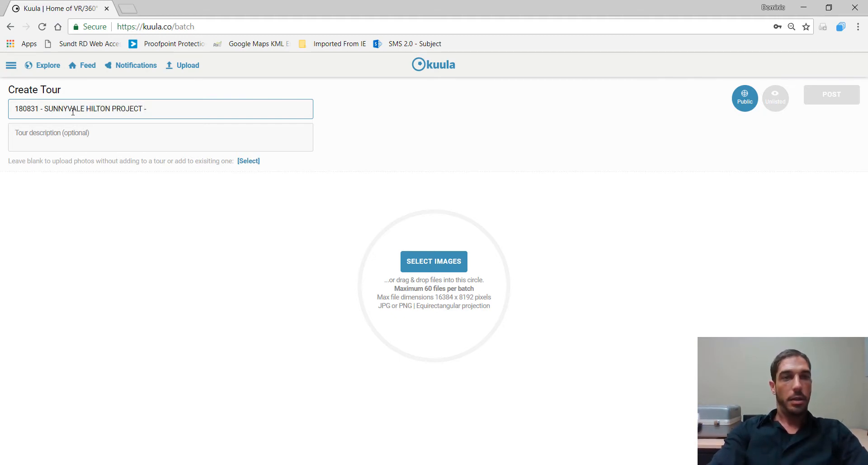
text(- DRONE )
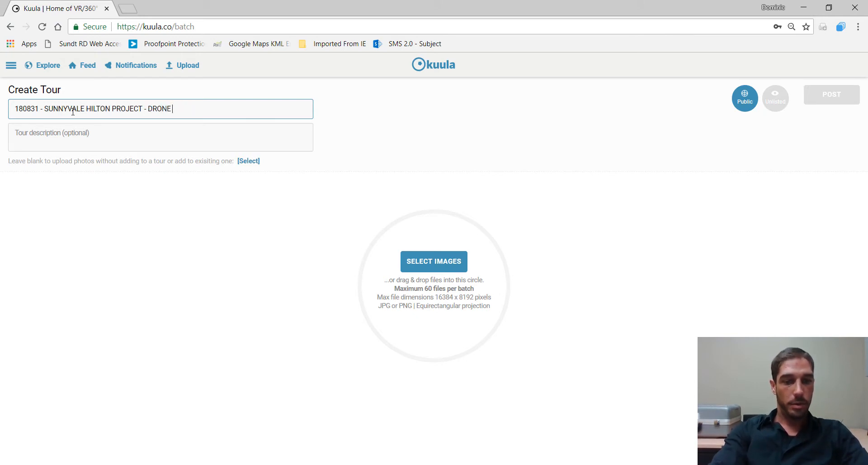
text(TOUROU)
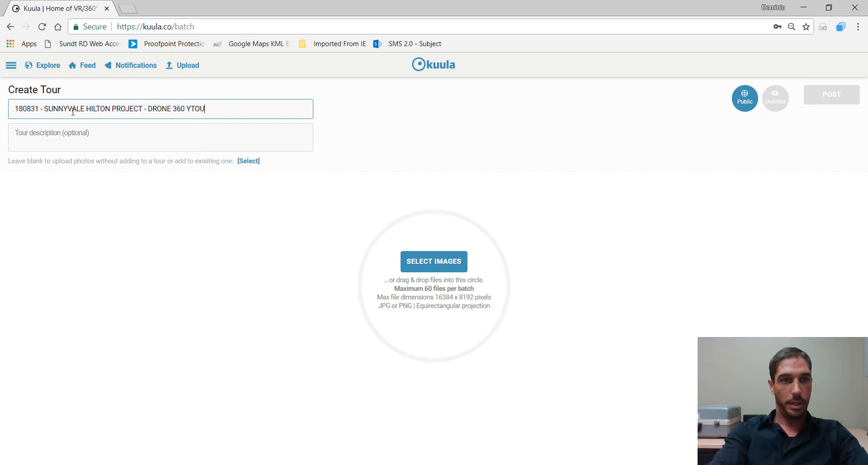
key(BackSpace)
text(TOUR)
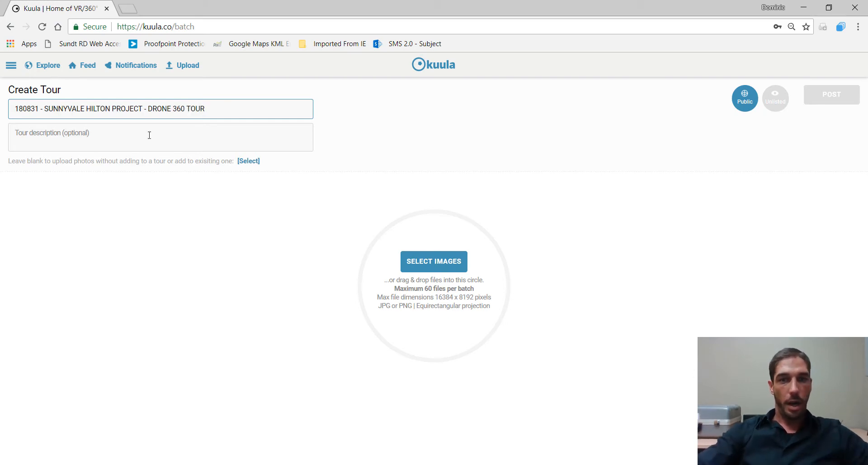
Upload all images, PANO #1 to PANO #9, from 180831 - HILTON - COMPLETED PANOS inside 18.08.31 Hilton Flight to the tour
click(455, 266)
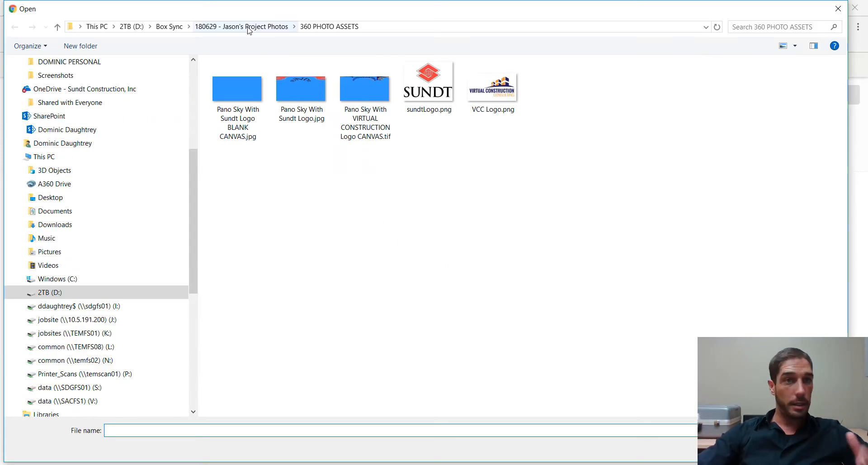
click(247, 28)
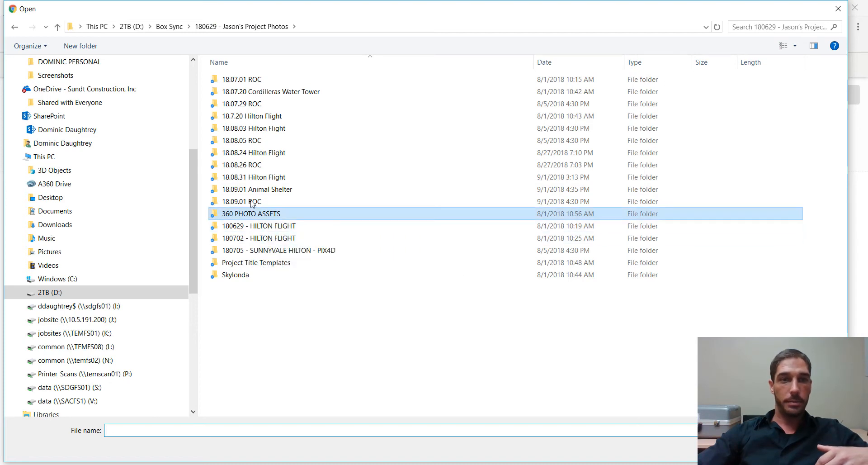
double_click(259, 178)
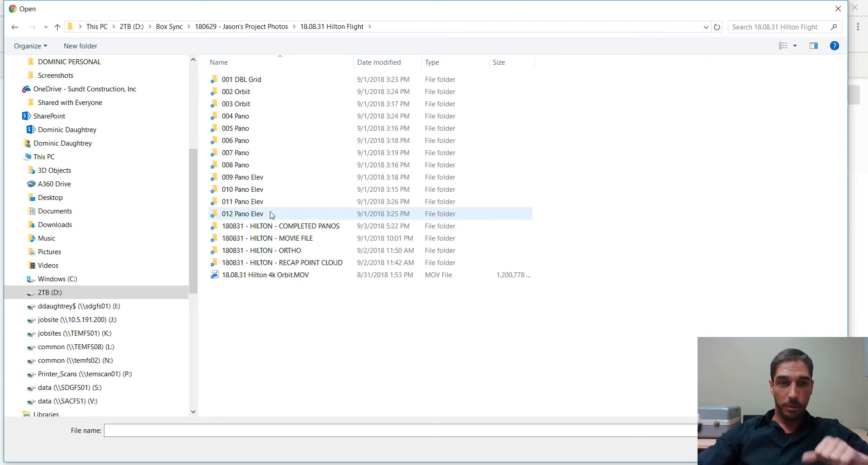
double_click(272, 225)
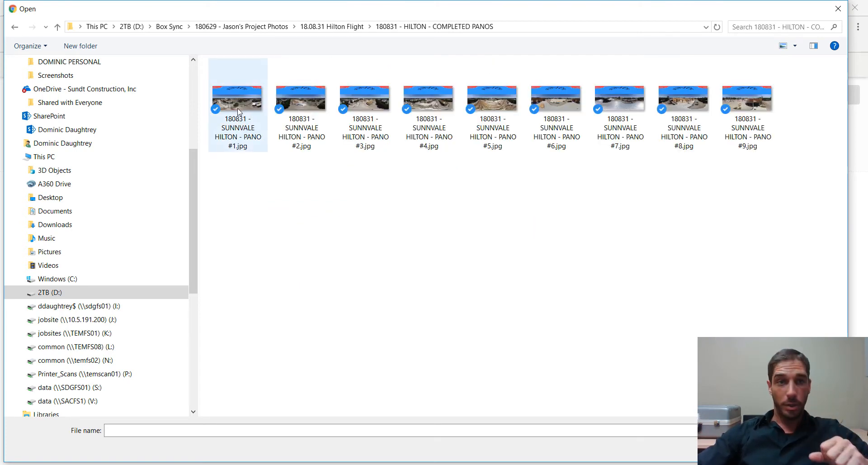
click(238, 111)
key(ctrl+a)
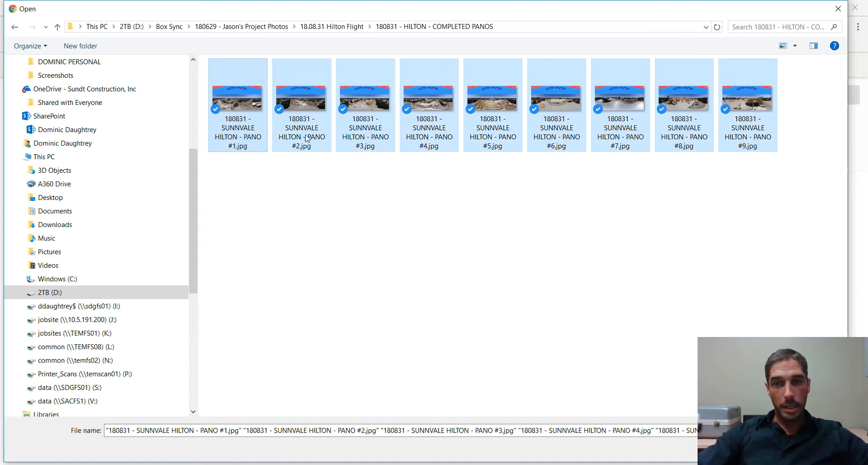
key(Return)
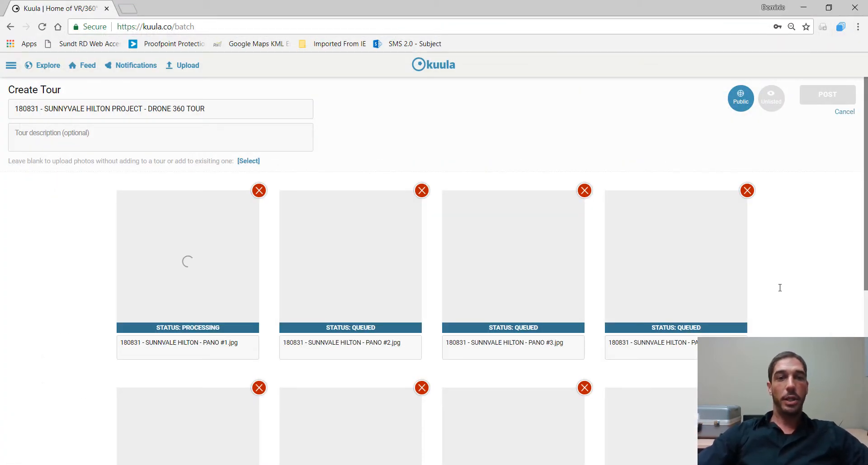
Examine the uploaded panorama thumbnails, their processing status and their order in the tour
scroll(780, 290, down, 1)
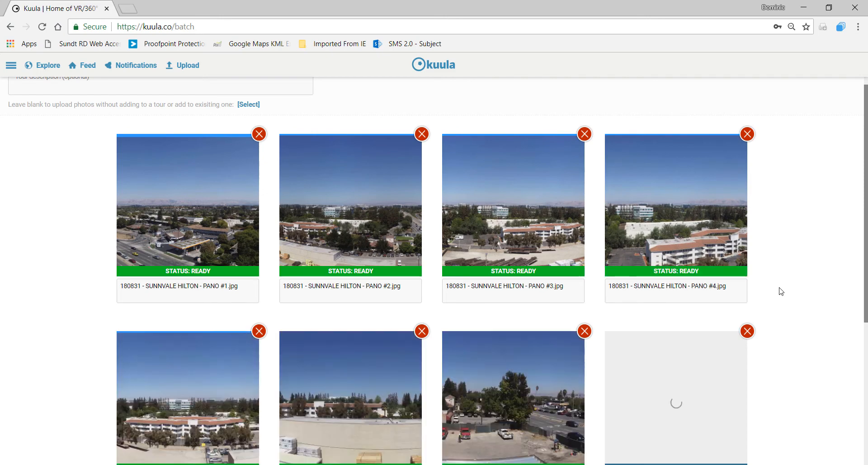
scroll(785, 306, down, 5)
scroll(786, 307, up, 7)
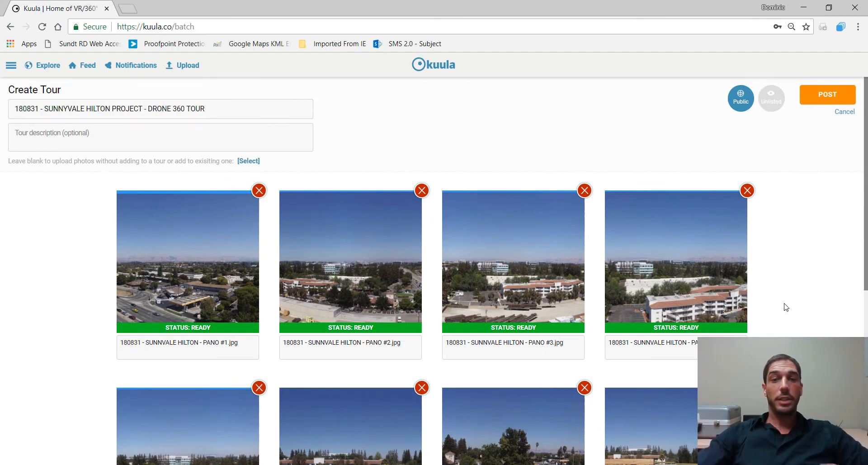
scroll(785, 306, down, 7)
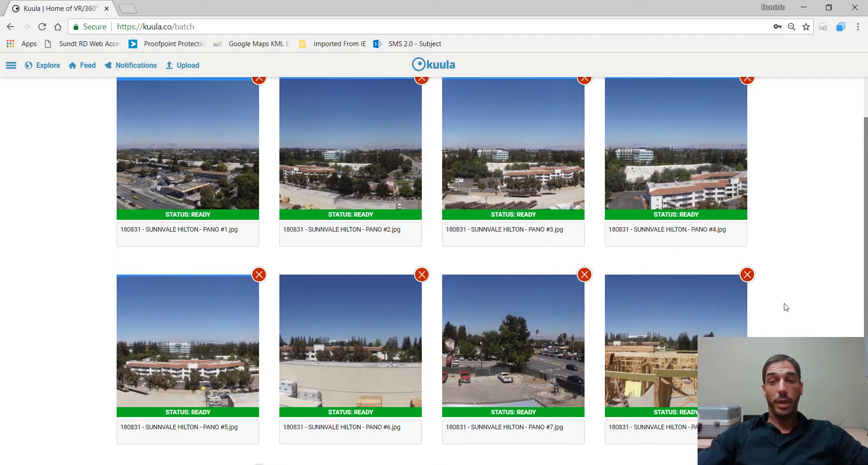
scroll(786, 307, up, 7)
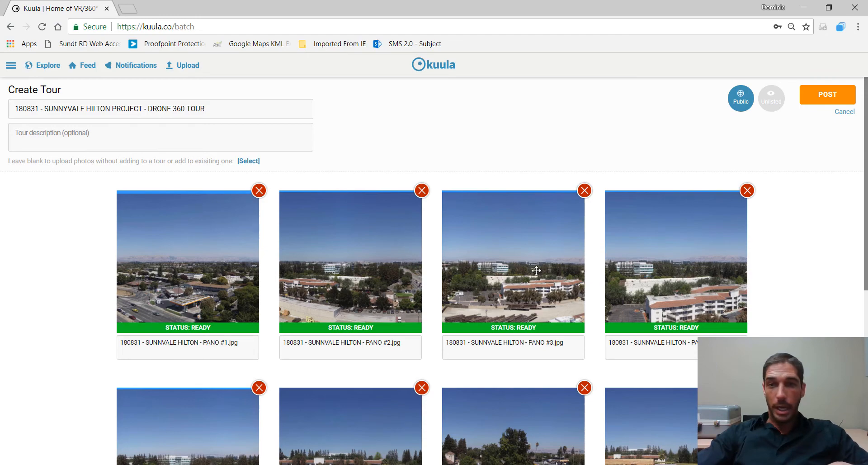
scroll(784, 287, down, 6)
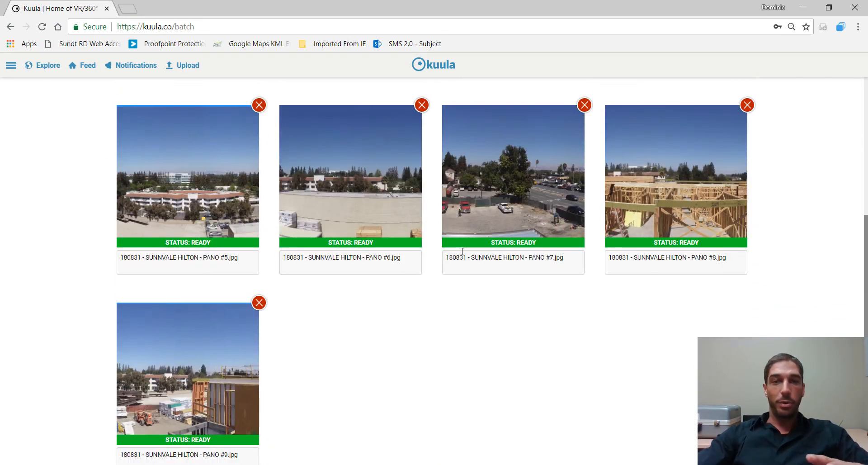
scroll(532, 236, up, 2)
drag(532, 230, 500, 273)
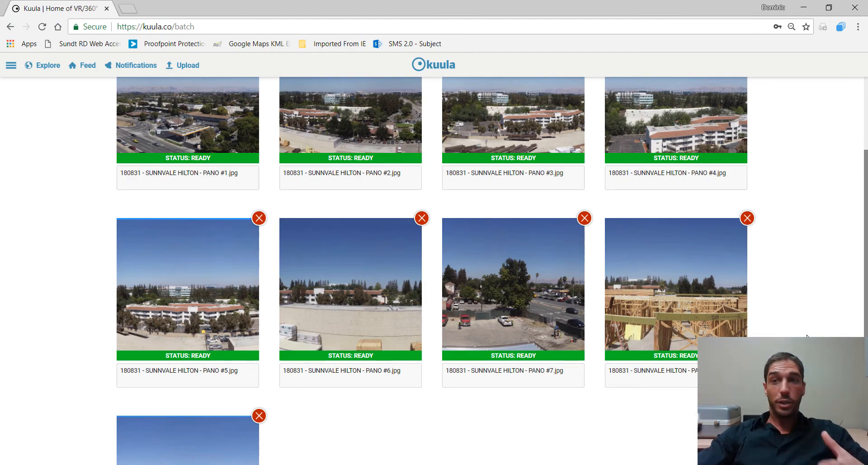
Set the tour's visibility to Unlisted and post it
scroll(807, 335, up, 3)
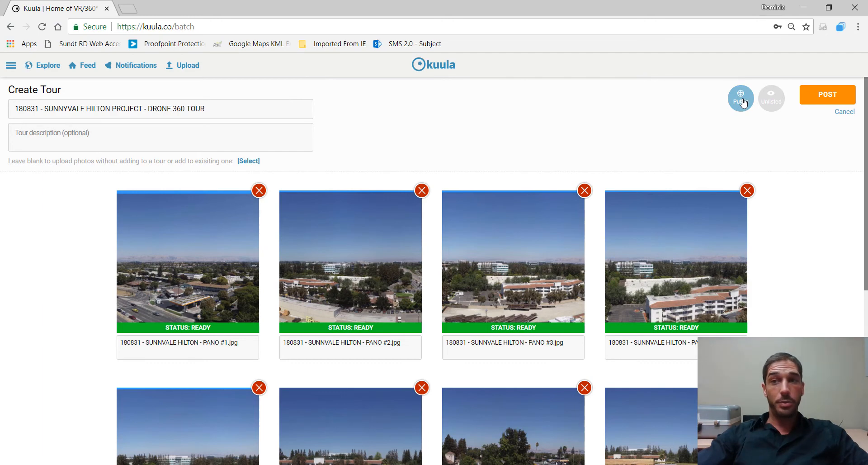
click(771, 99)
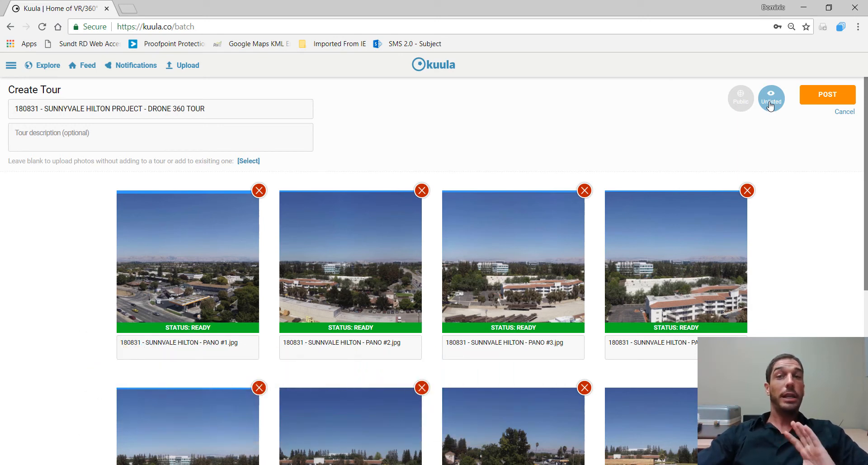
click(835, 96)
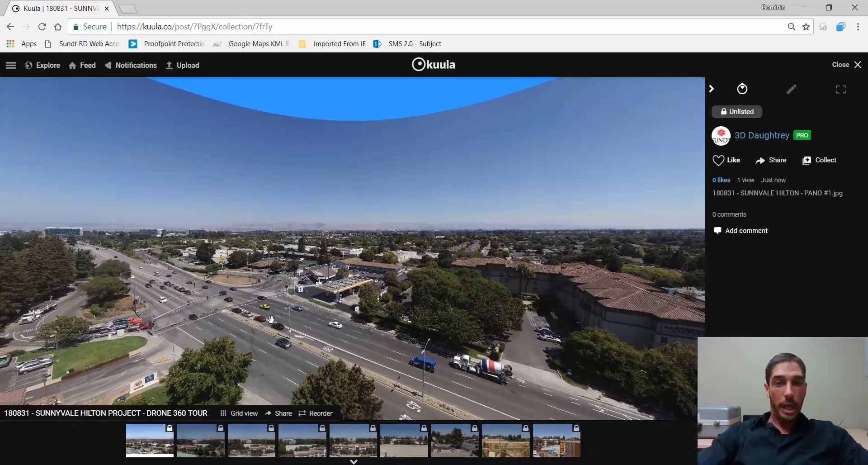
Look around PANO #1 in the posted tour, view PANO #2, and return to PANO #1
drag(409, 348, 513, 351)
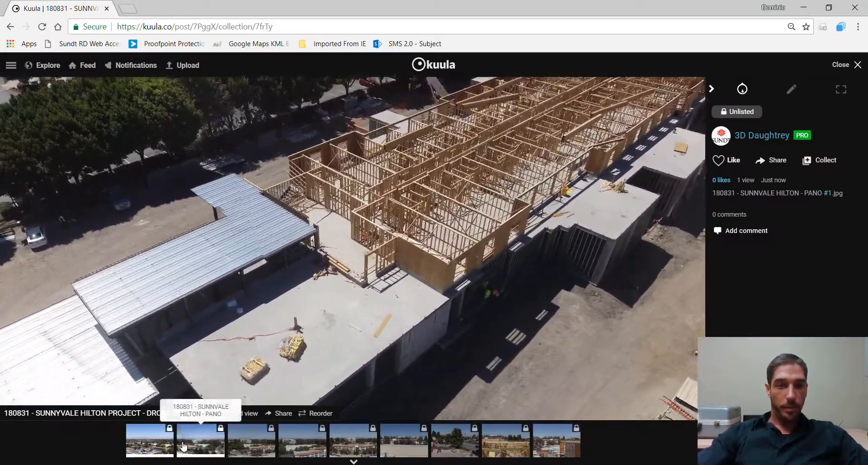
click(200, 439)
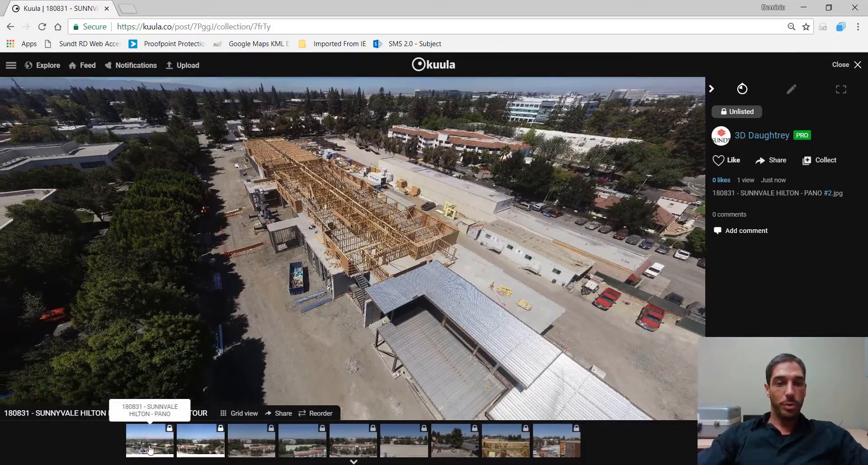
click(150, 449)
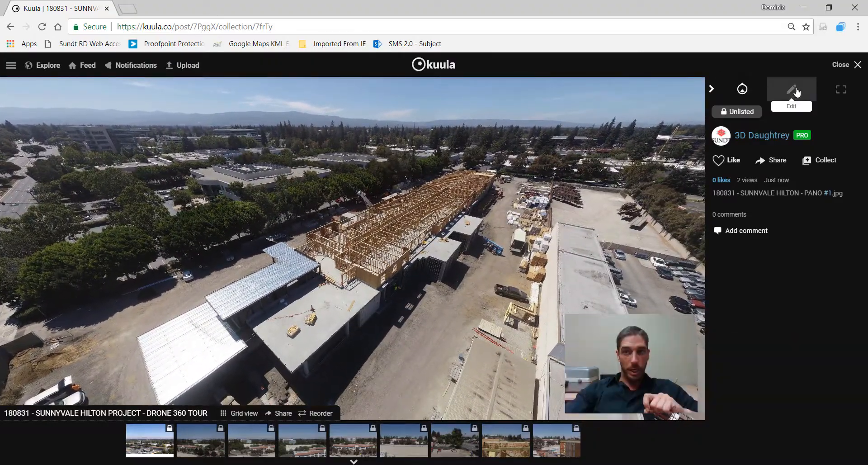
Open PANO #1 for editing and move its heading marker along the horizon to above the timber-framed building
click(796, 91)
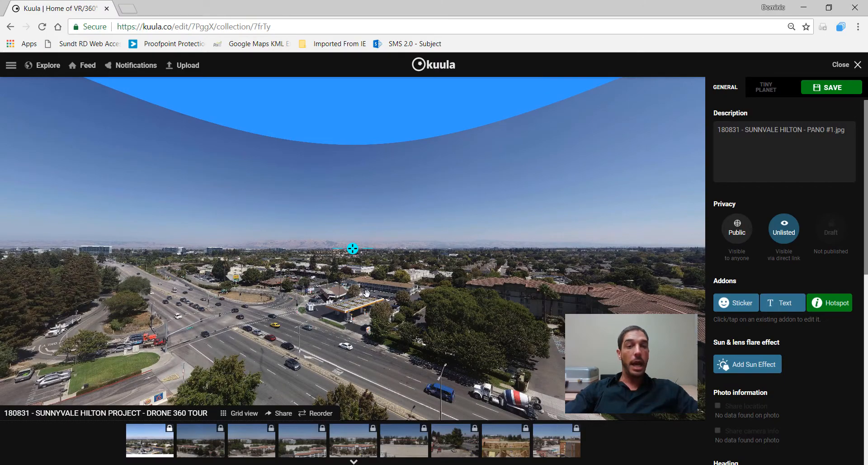
drag(372, 307, 408, 136)
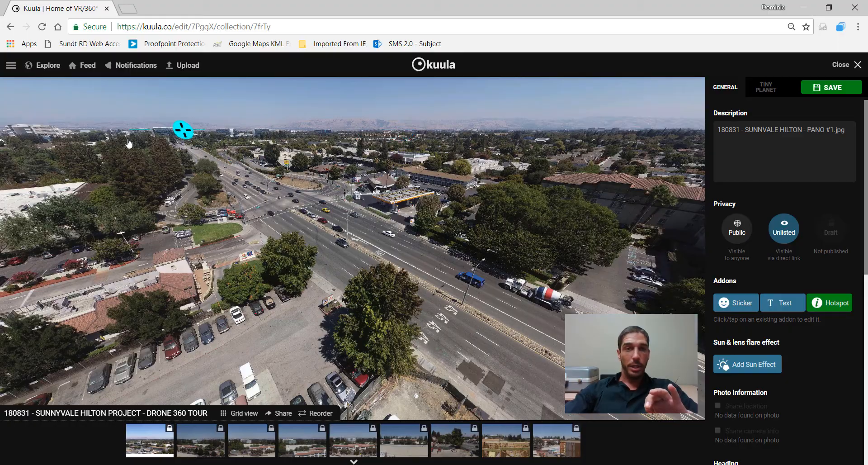
mouse_move(124, 133)
mouse_down()
mouse_move(694, 117)
mouse_move(67, 120)
mouse_up()
mouse_move(360, 197)
mouse_down()
mouse_move(393, 194)
mouse_move(382, 171)
mouse_move(387, 157)
mouse_move(333, 149)
mouse_move(351, 193)
mouse_move(387, 182)
mouse_up()
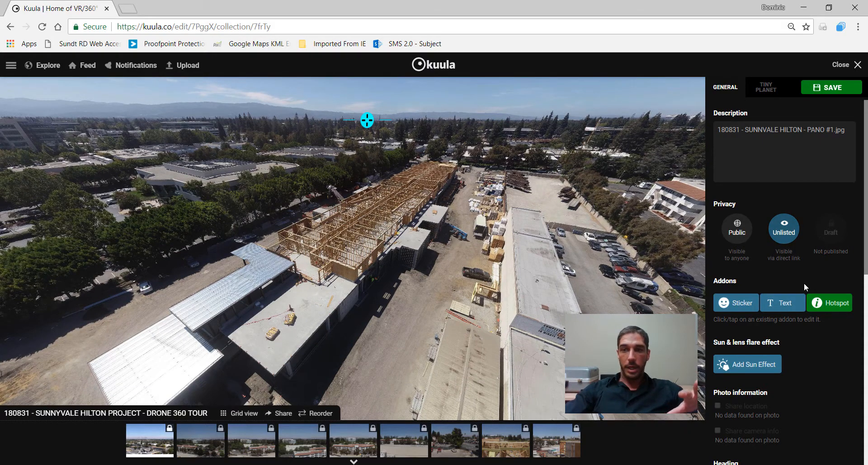
Try a text addon on PANO #1 and remove it from the panorama
scroll(796, 224, down, 3)
click(791, 193)
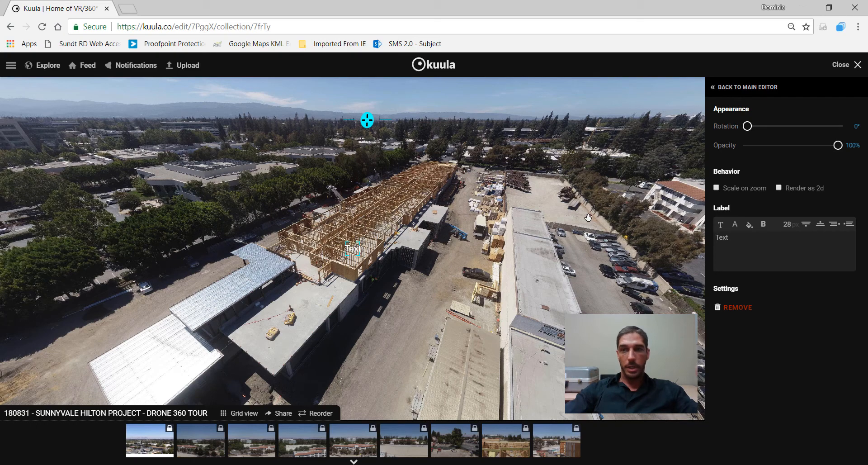
click(754, 86)
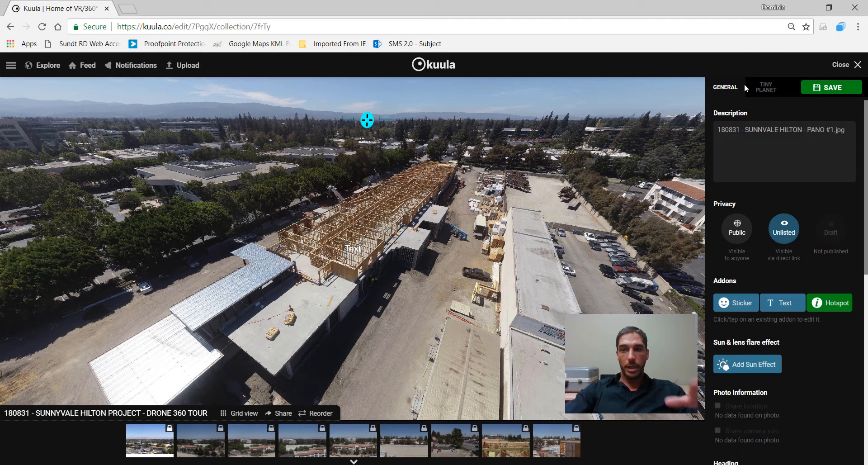
click(354, 254)
click(732, 309)
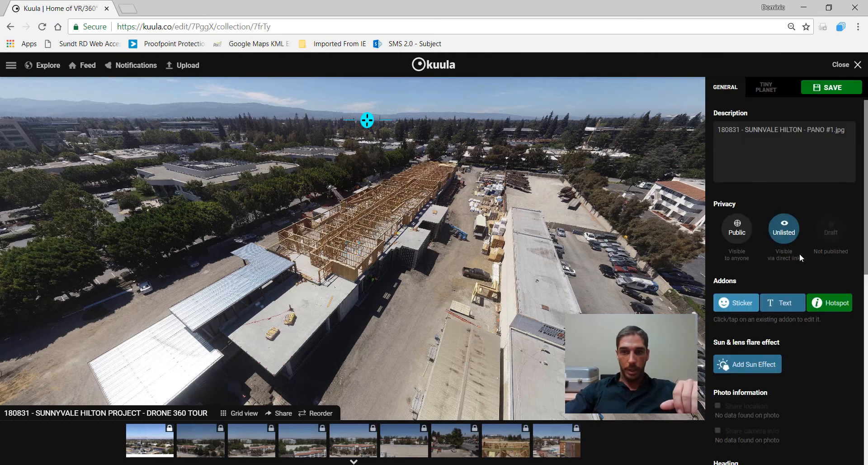
Try a sun and lens flare effect on PANO #1 and remove it
scroll(795, 297, down, 2)
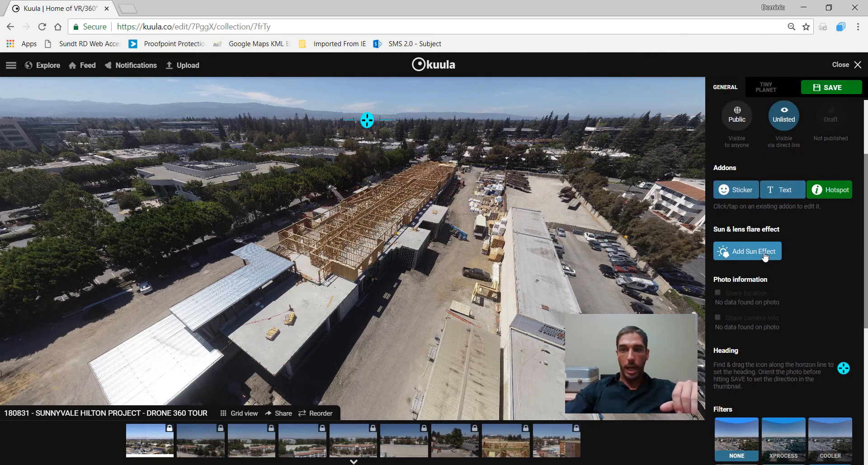
click(741, 256)
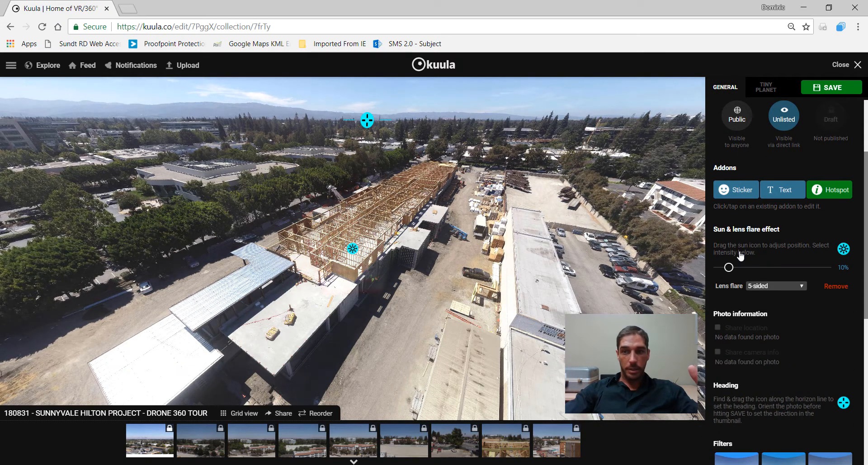
click(845, 287)
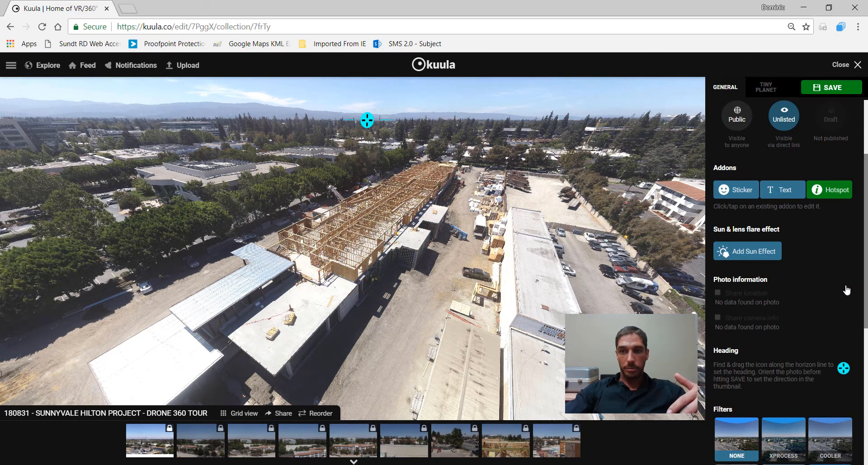
Apply the Bloom filter to PANO #1 at 79% intensity and set its initial zoom to -29
scroll(807, 289, down, 2)
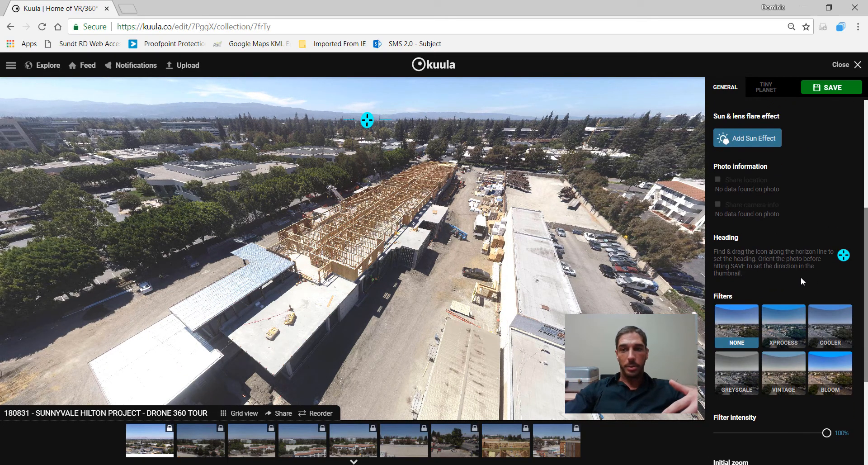
scroll(802, 277, down, 2)
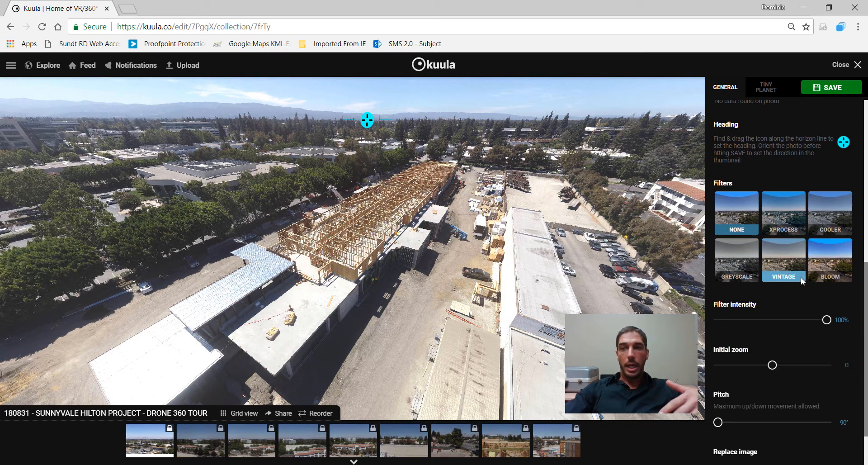
click(826, 265)
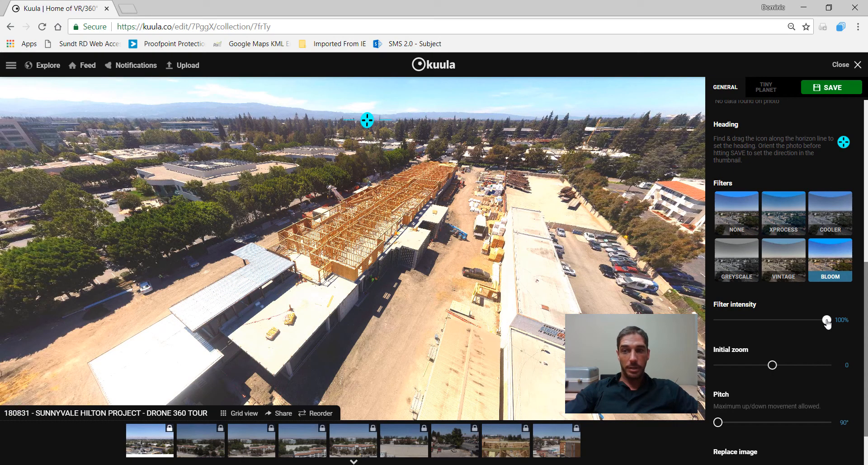
drag(809, 324, 804, 320)
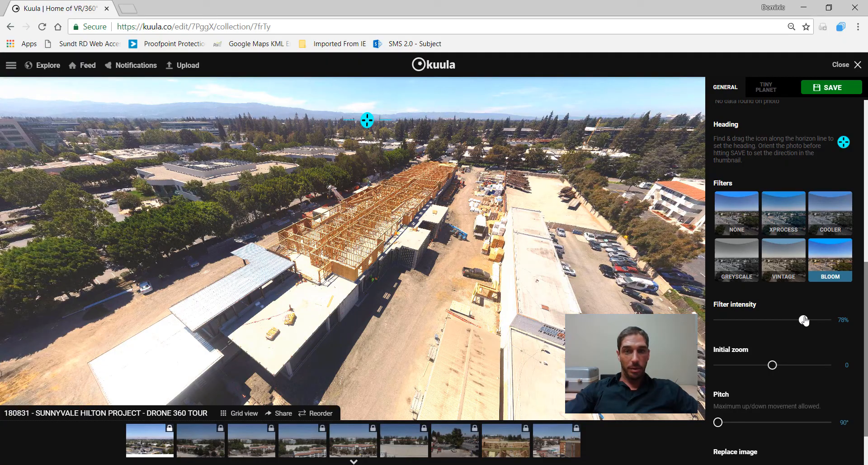
scroll(266, 229, up, 5)
scroll(417, 200, down, 5)
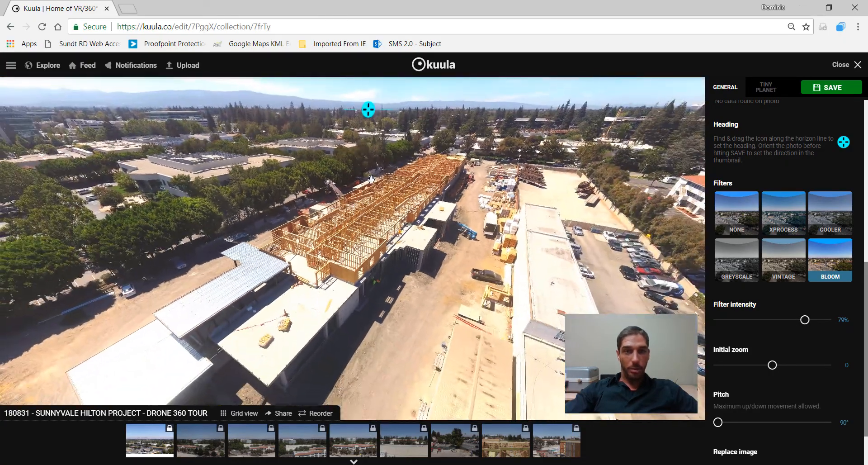
drag(774, 367, 756, 365)
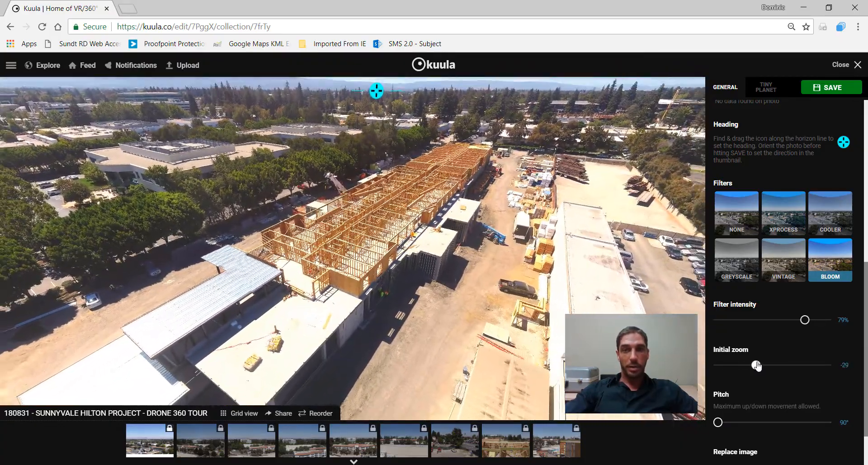
Set the Bloom filter intensity to 80% with the timber-framed building in view, save PANO #1 and close its editor
scroll(794, 373, down, 2)
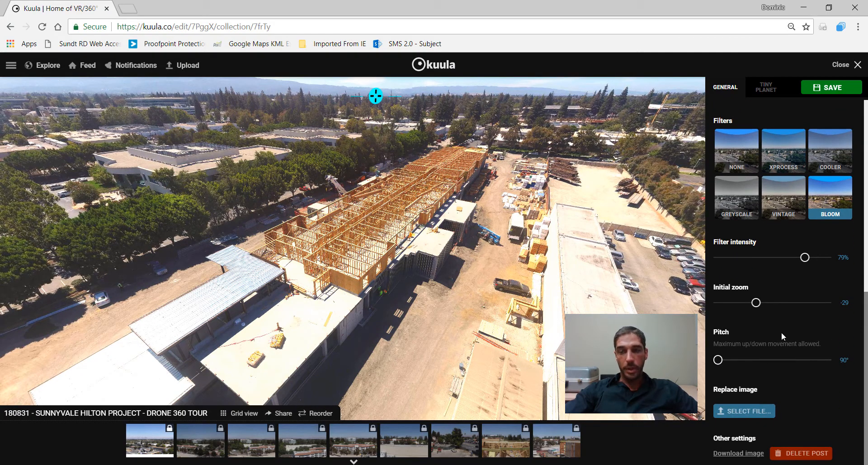
drag(399, 197, 456, 212)
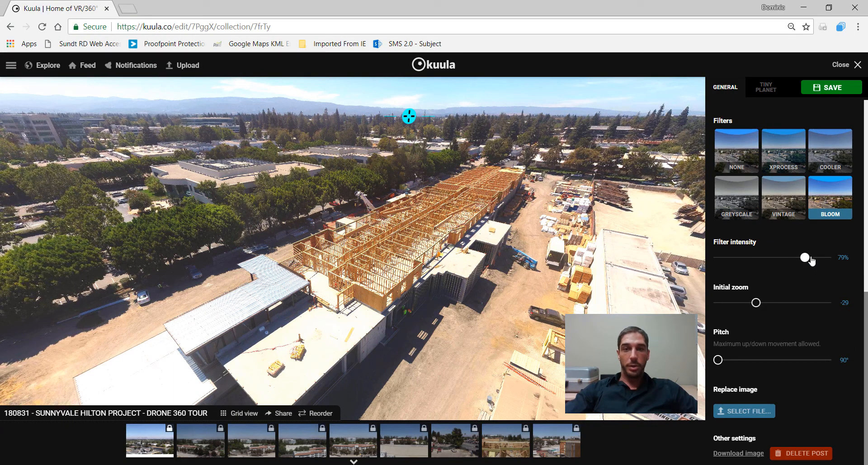
drag(828, 259, 808, 260)
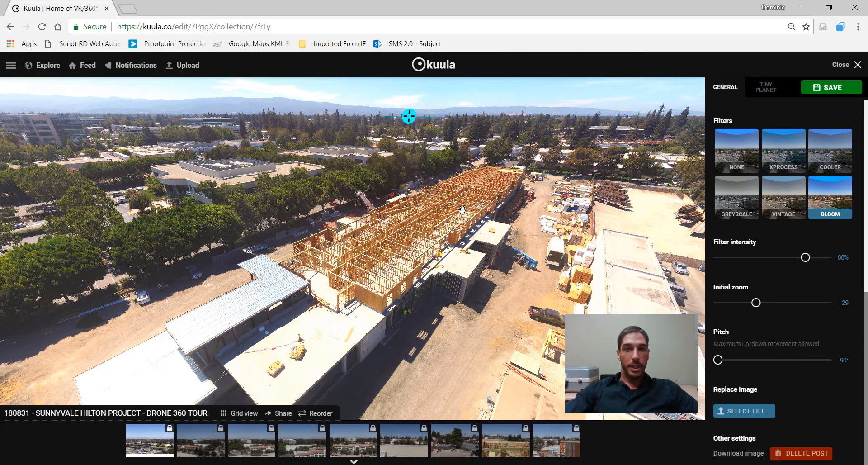
click(831, 87)
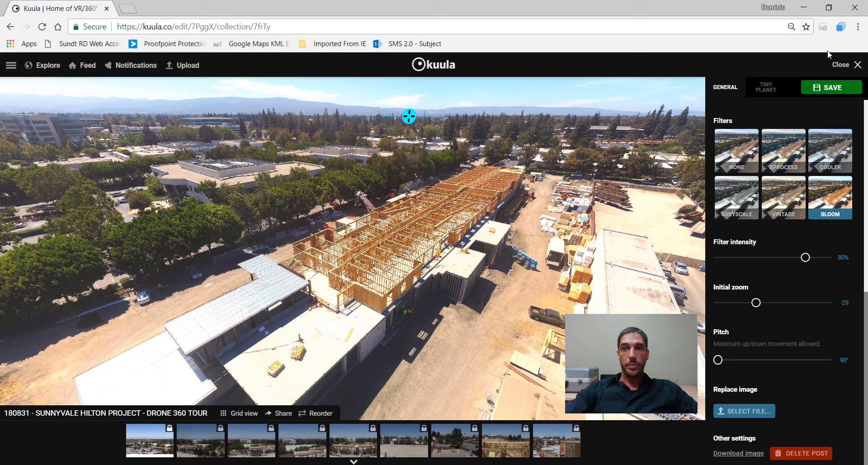
click(857, 64)
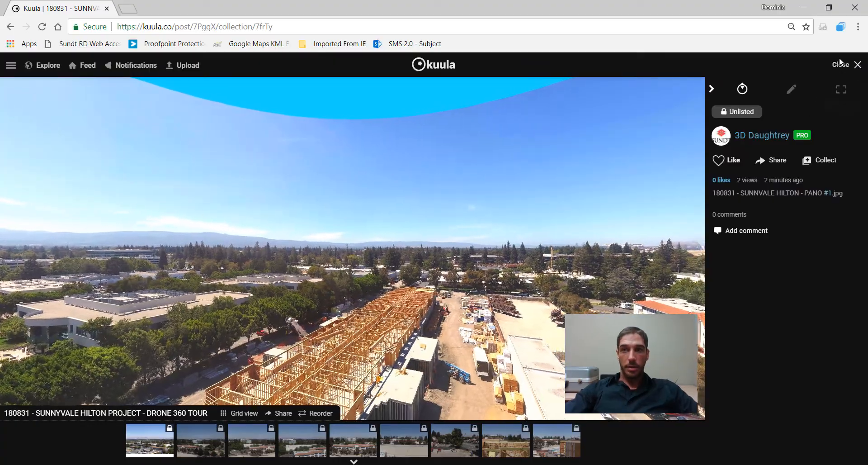
Hide the post details and look through PANO #1, PANO #2 and PANO #3 in the tour
click(712, 90)
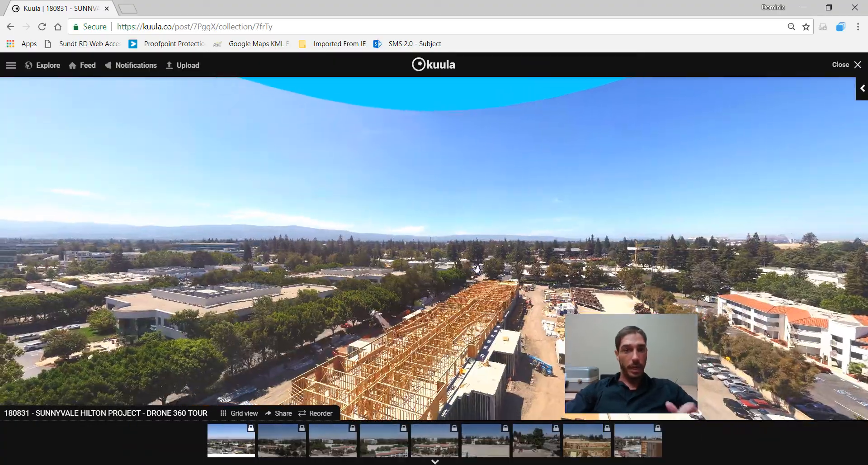
drag(421, 339, 482, 173)
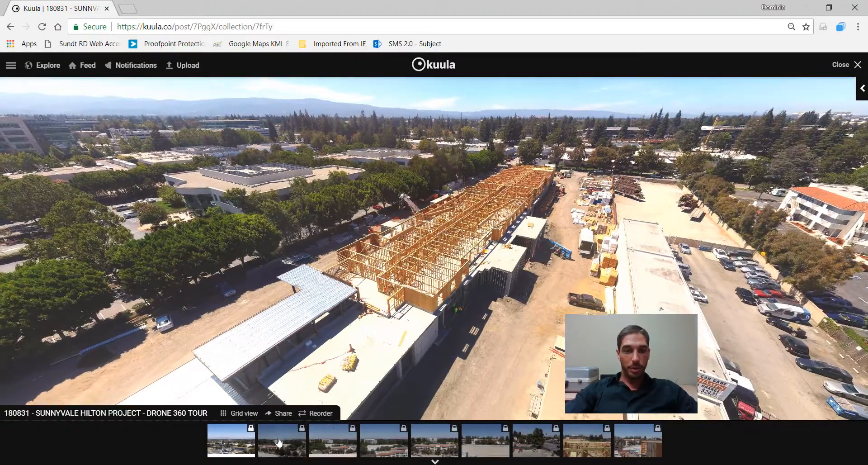
click(322, 438)
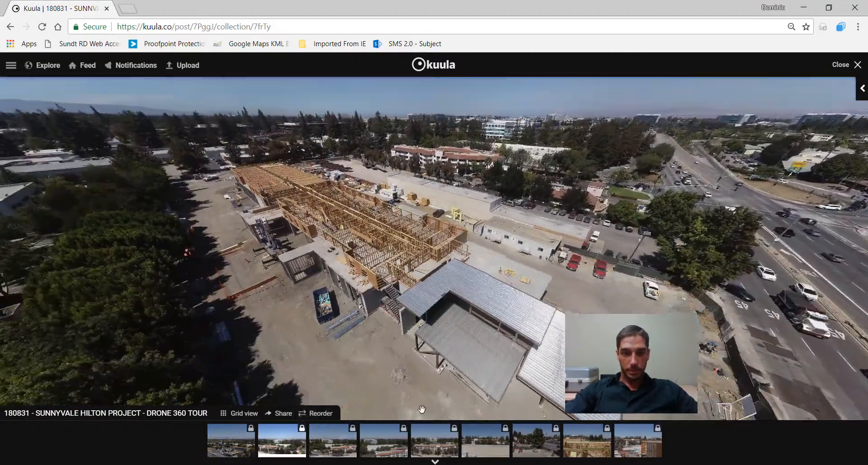
click(384, 439)
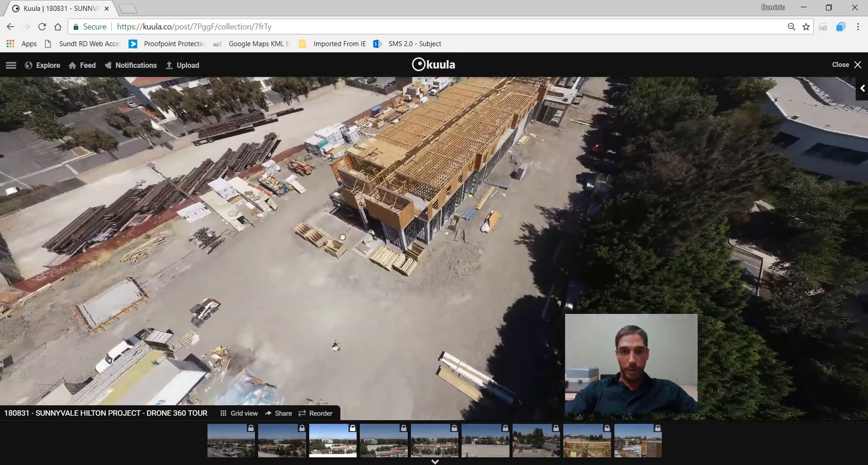
Examine the building's near corner in PANO #3 up close and from a wide view
scroll(430, 218, up, 5)
drag(430, 219, 514, 223)
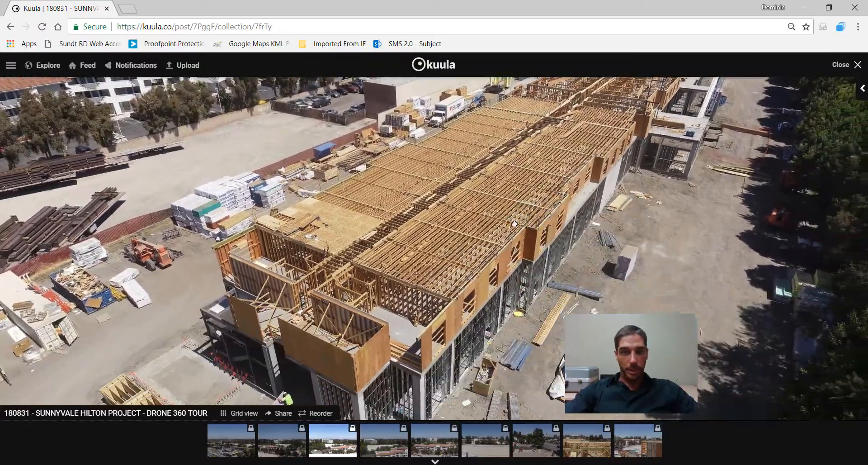
scroll(514, 223, down, 6)
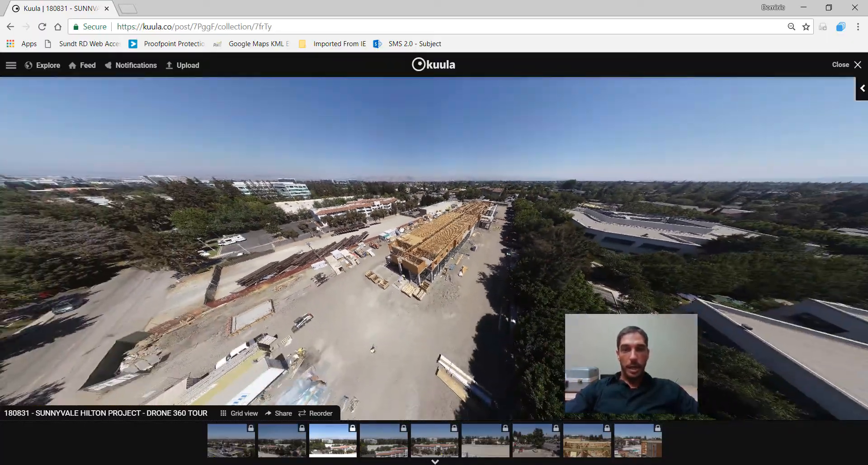
scroll(402, 229, up, 6)
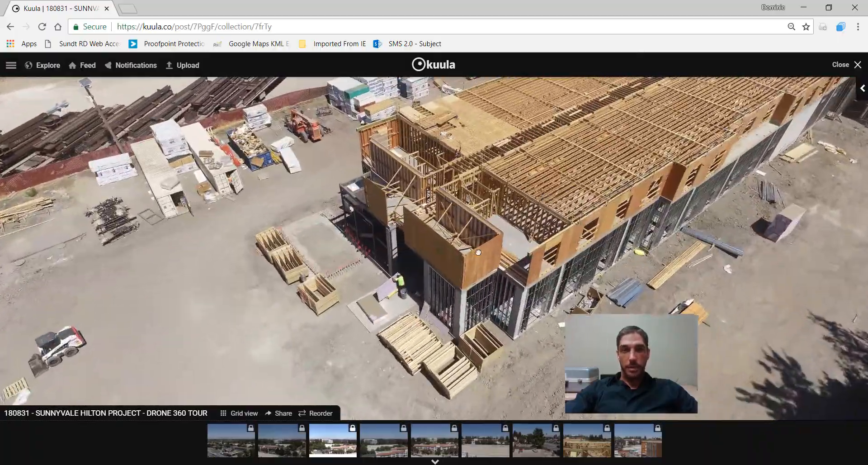
scroll(478, 253, down, 5)
scroll(520, 235, up, 5)
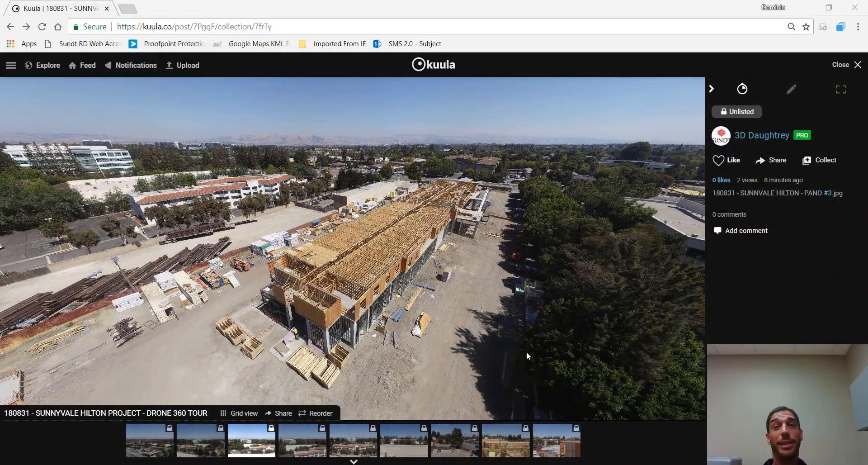
Look up at the SUNDT logo in the sky of PANO #3 and inspect it closely
drag(310, 110, 595, 304)
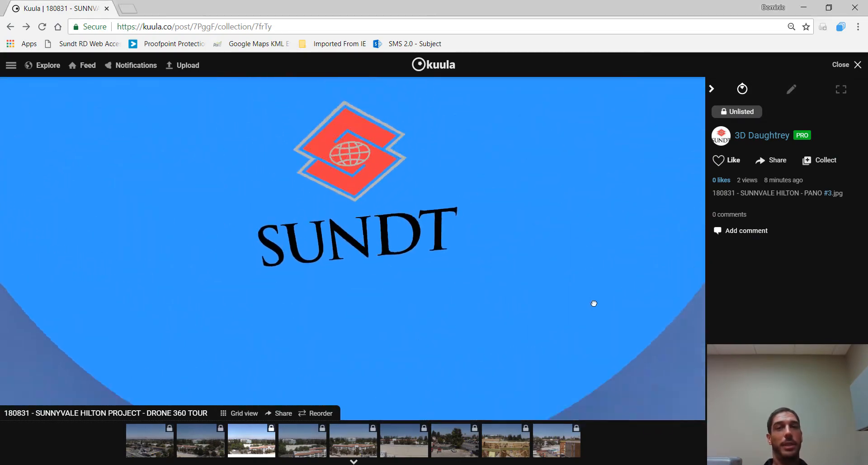
scroll(300, 234, up, 3)
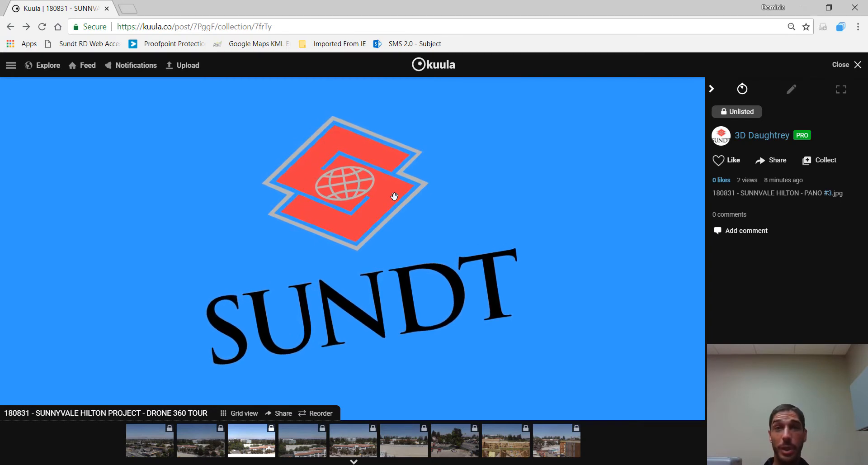
scroll(395, 198, down, 3)
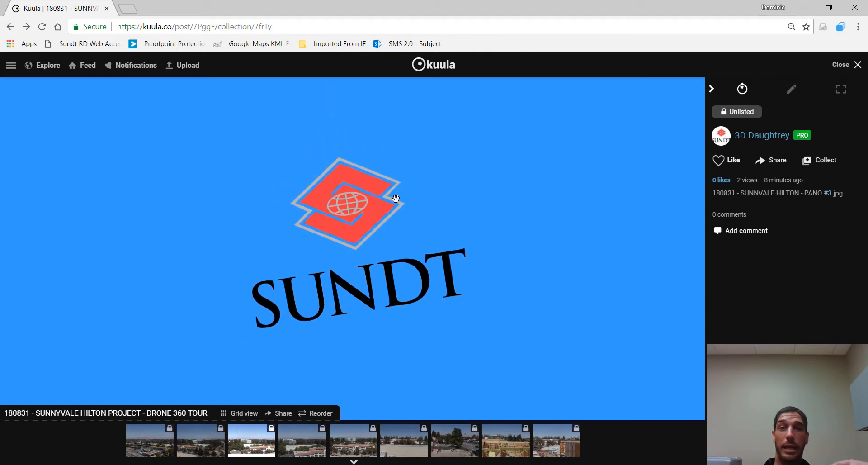
drag(403, 363, 404, 228)
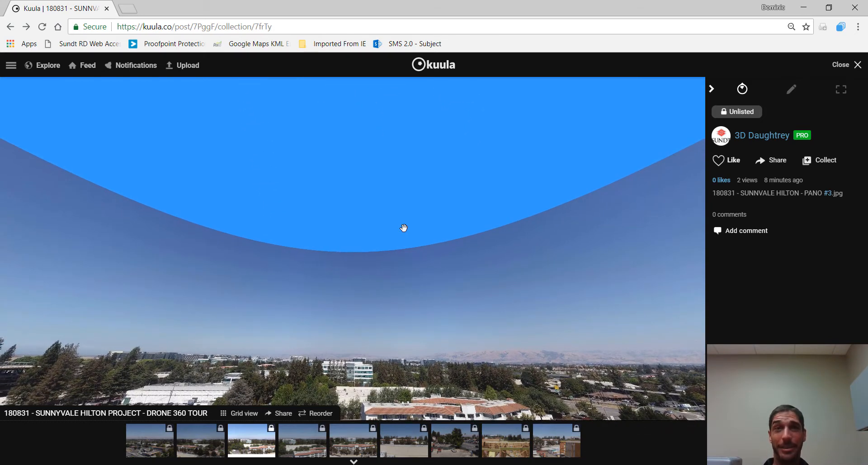
Return from the sky to the timber-framed building in PANO #3 and inspect its roof framing and surroundings
drag(434, 331, 217, 256)
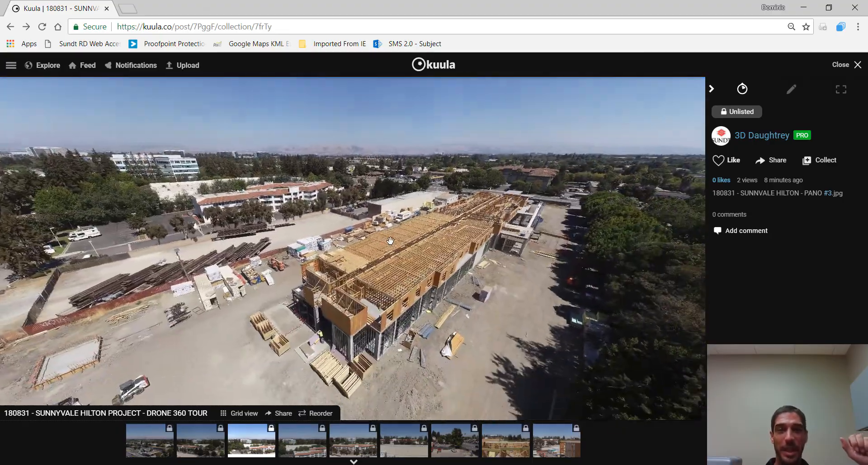
drag(398, 233, 385, 253)
scroll(384, 253, up, 3)
scroll(385, 253, down, 2)
scroll(385, 253, up, 2)
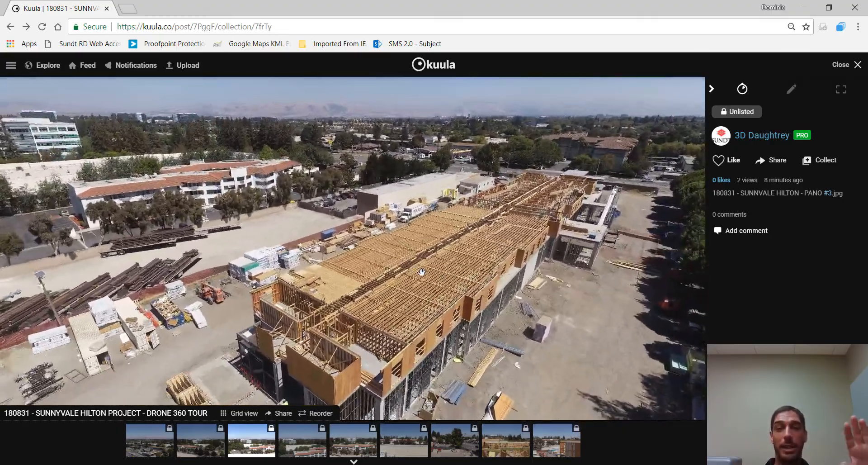
drag(476, 281, 455, 268)
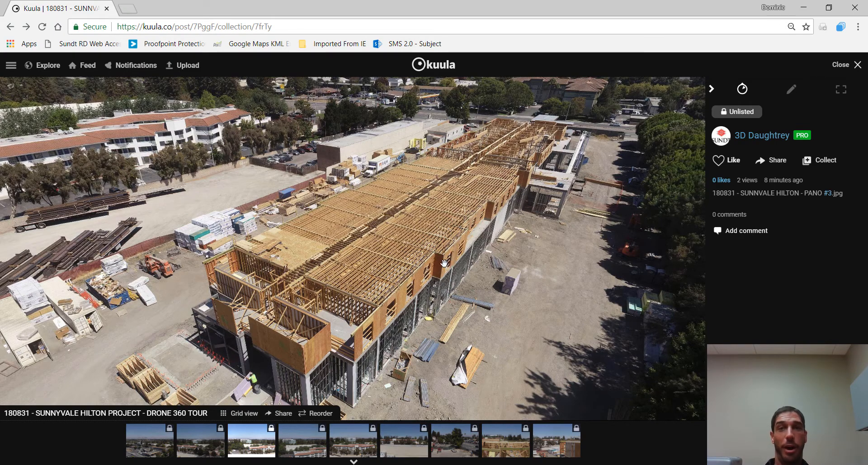
drag(365, 218, 369, 222)
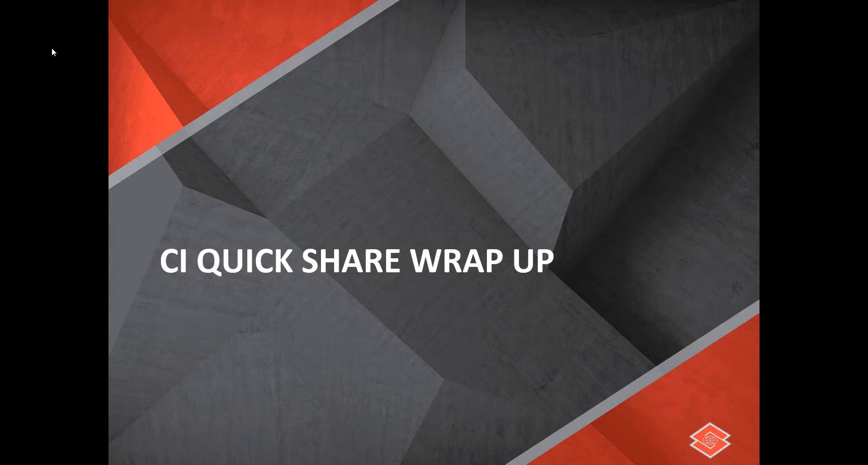
key(Right)
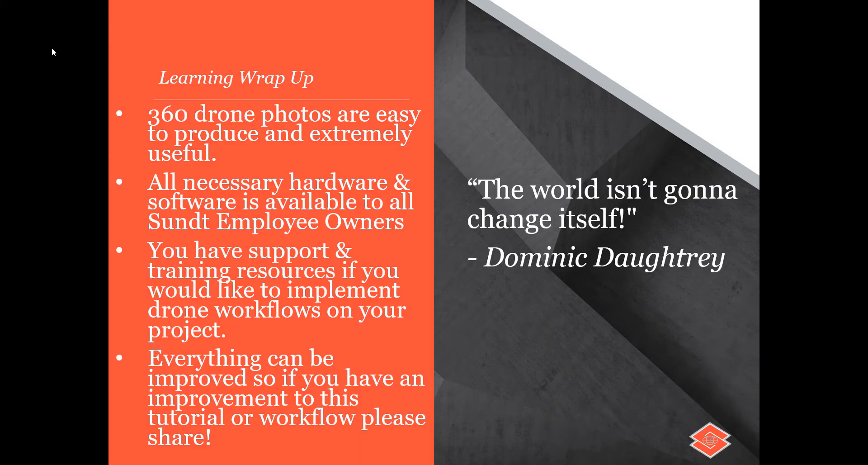